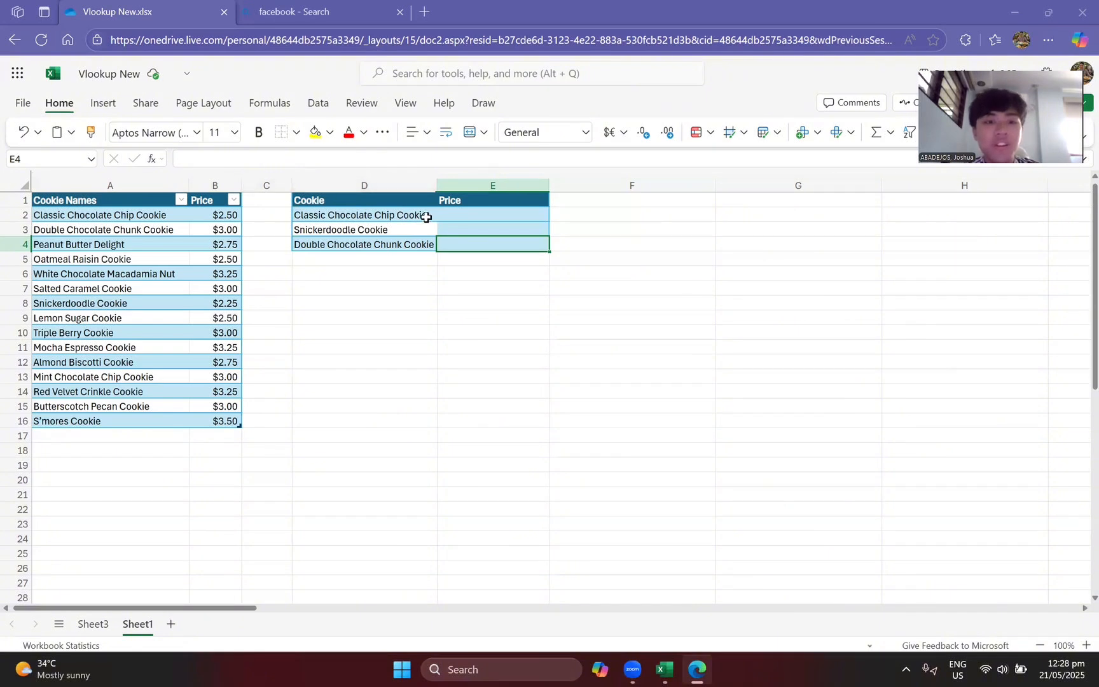
Step: Start a VLOOKUP formula in cell E2 with D2 as the lookup value
{"action": "left_click", "coordinate": [450, 215]}
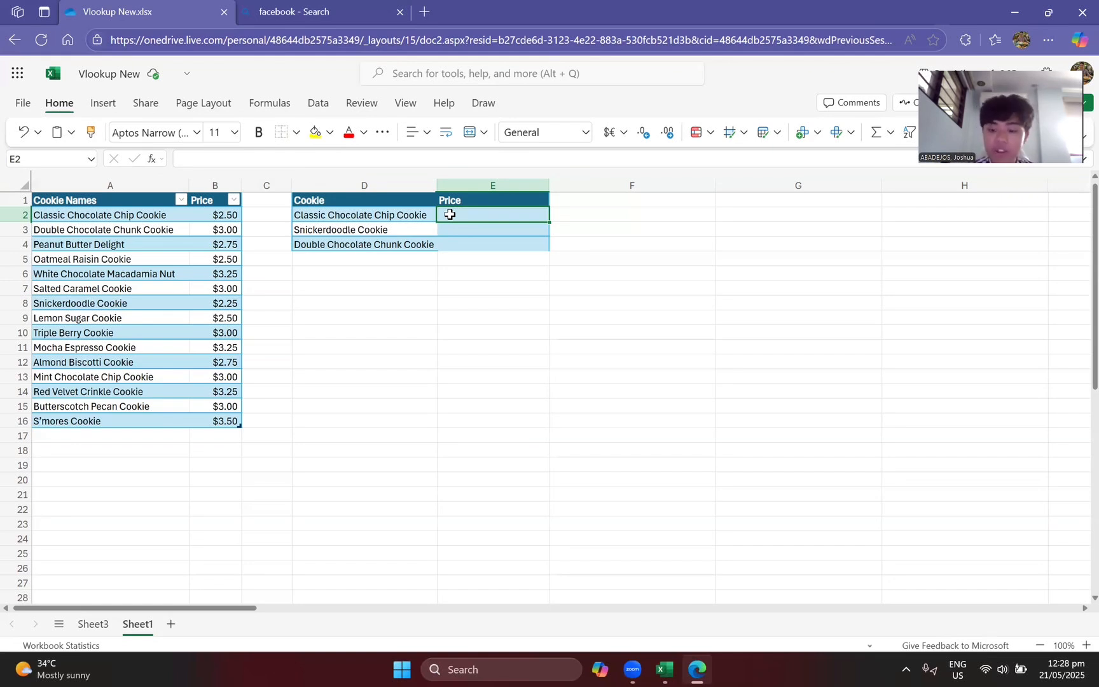
{"action": "type", "text": "=vlookup"}
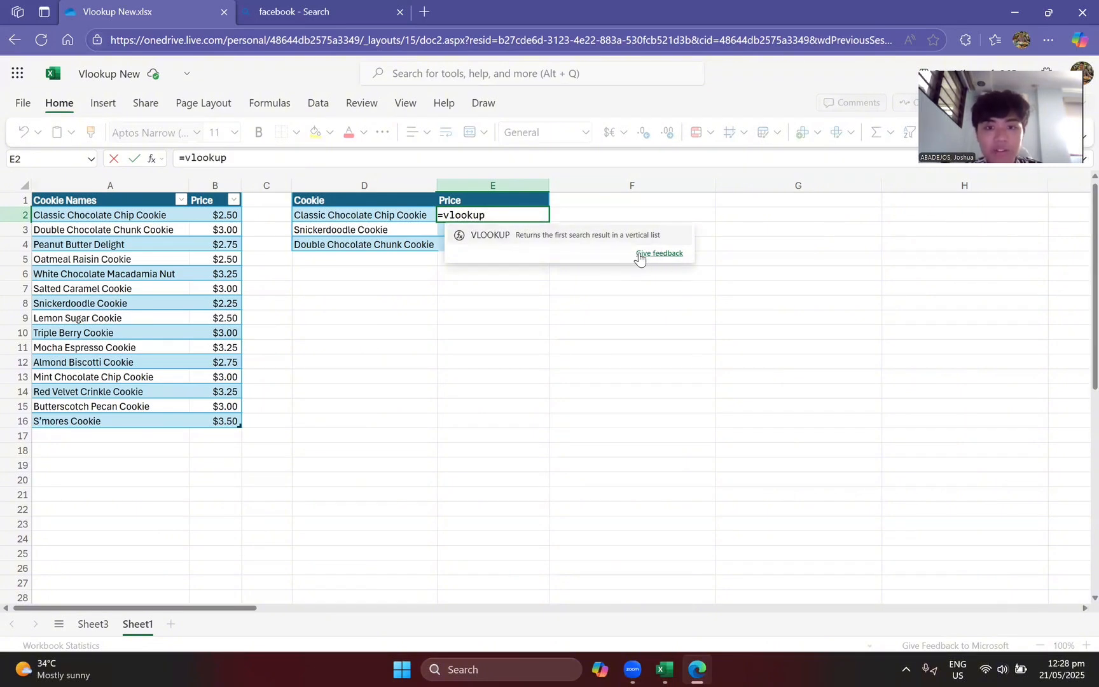
{"action": "left_click", "coordinate": [639, 255]}
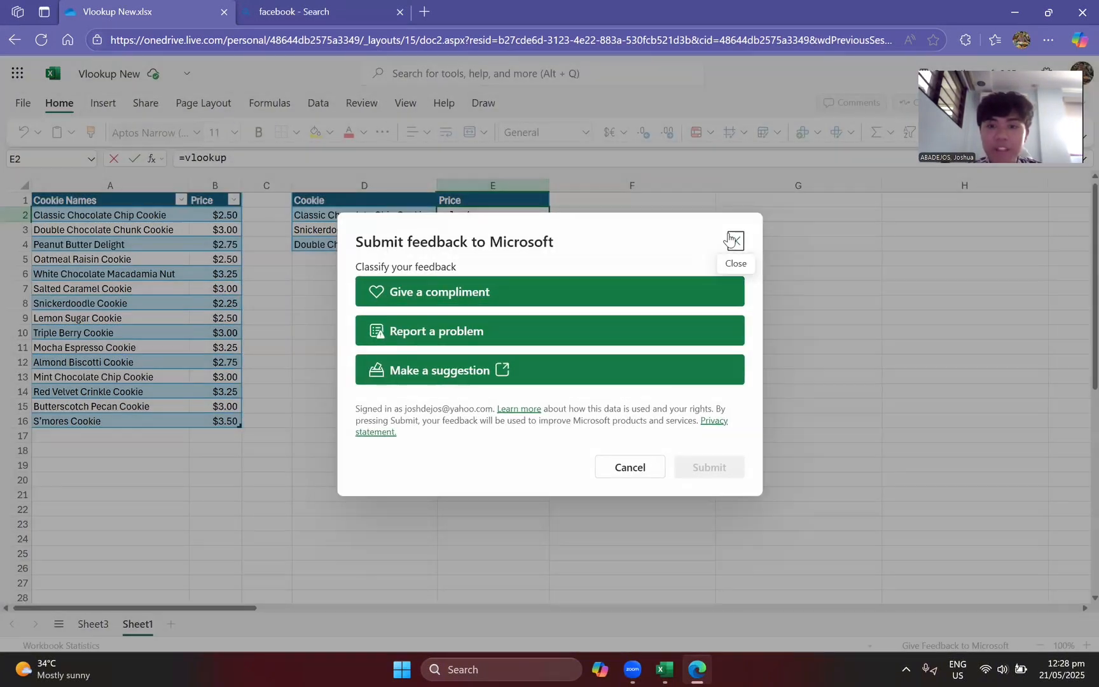
{"action": "key", "text": "Escape"}
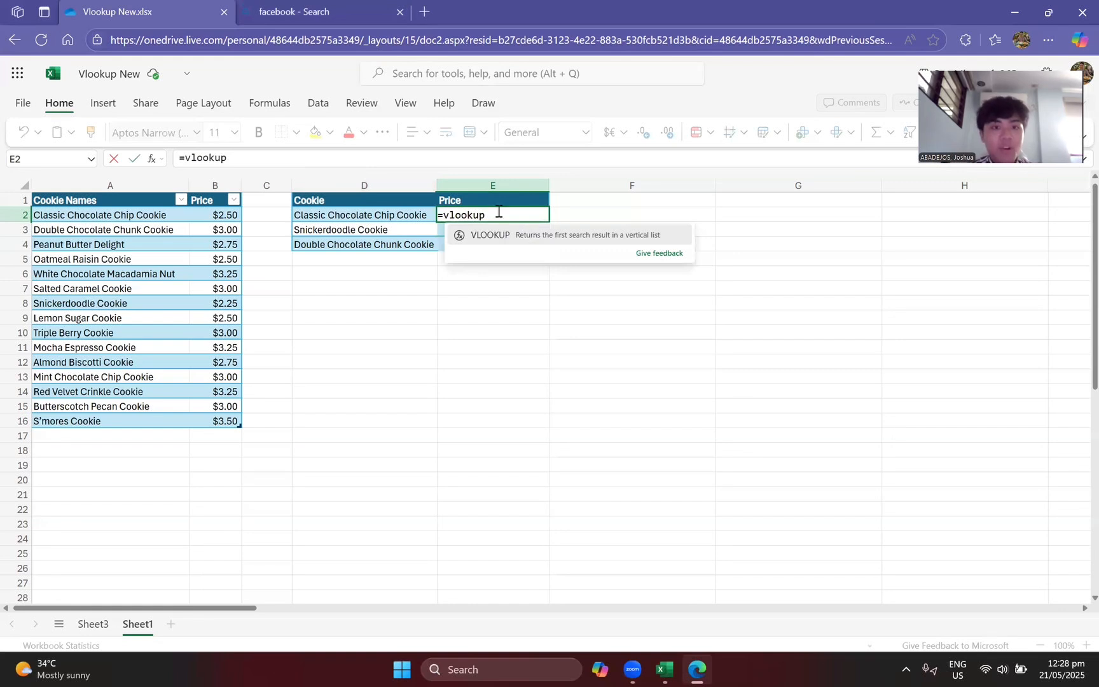
{"action": "key", "text": "Tab"}
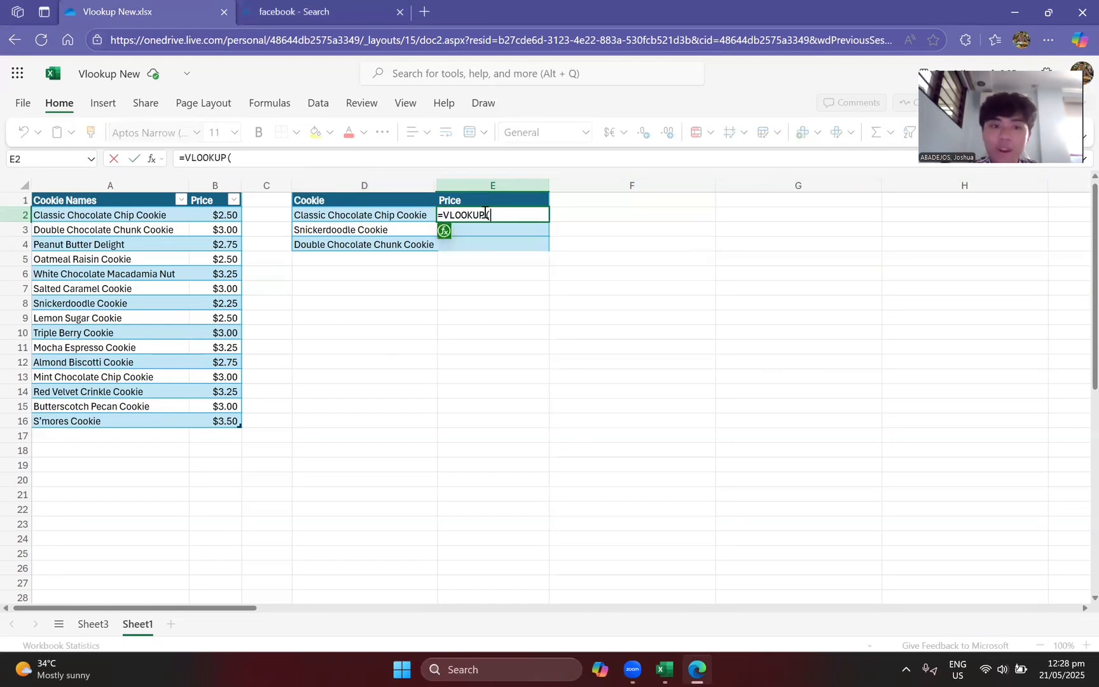
{"action": "mouse_move", "coordinate": [446, 235]}
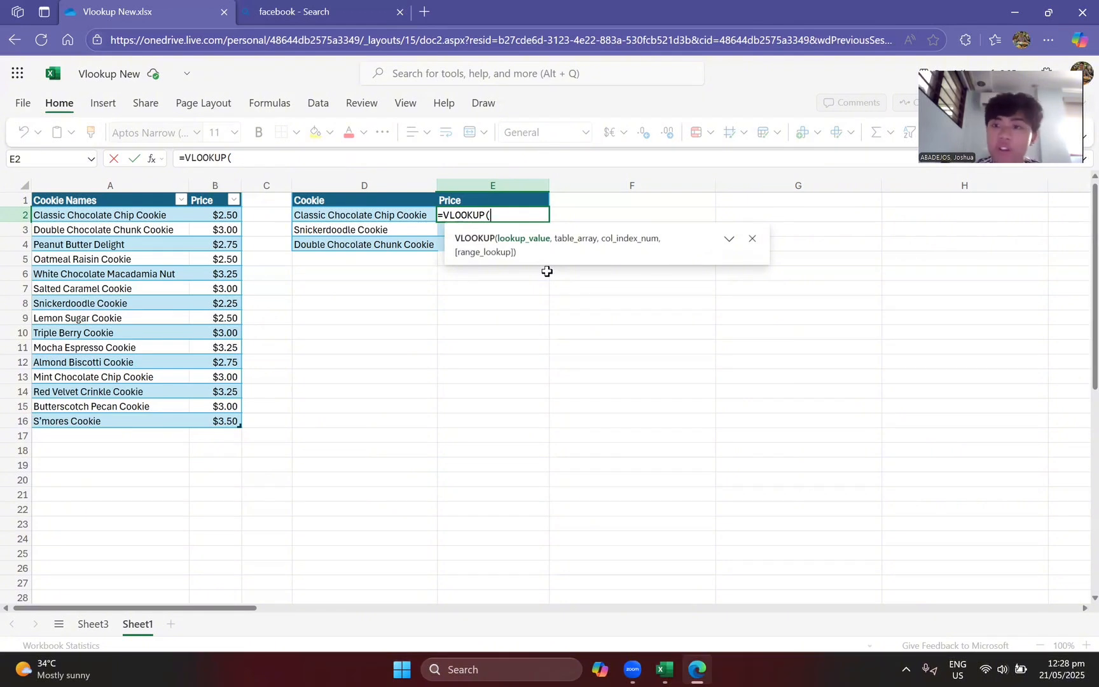
{"action": "left_click", "coordinate": [404, 217]}
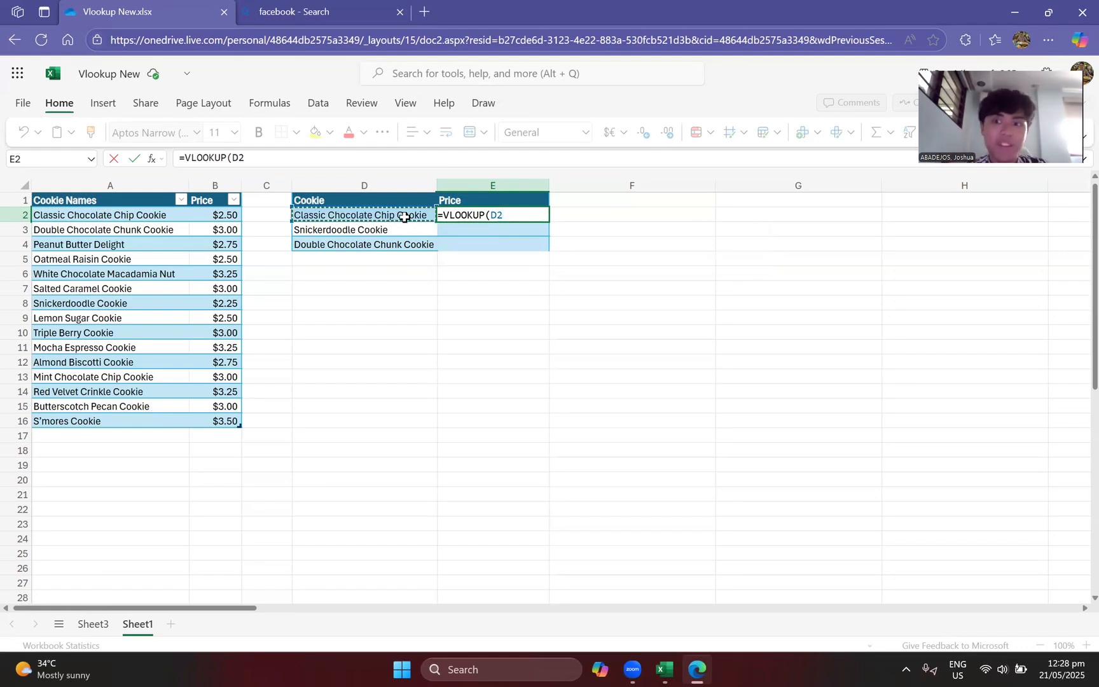
{"action": "type", "text": ","}
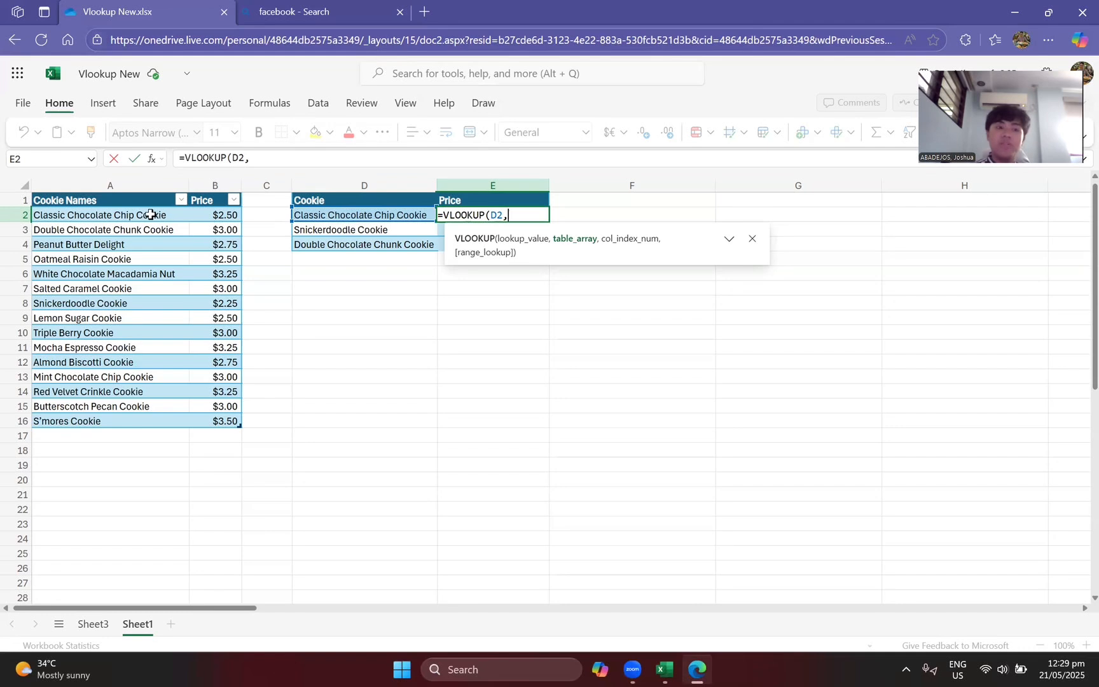
Step: Set the table array of the VLOOKUP in E2 to the range A2:B16
{"action": "left_click_drag", "start_coordinate": [150, 214], "coordinate": [204, 409]}
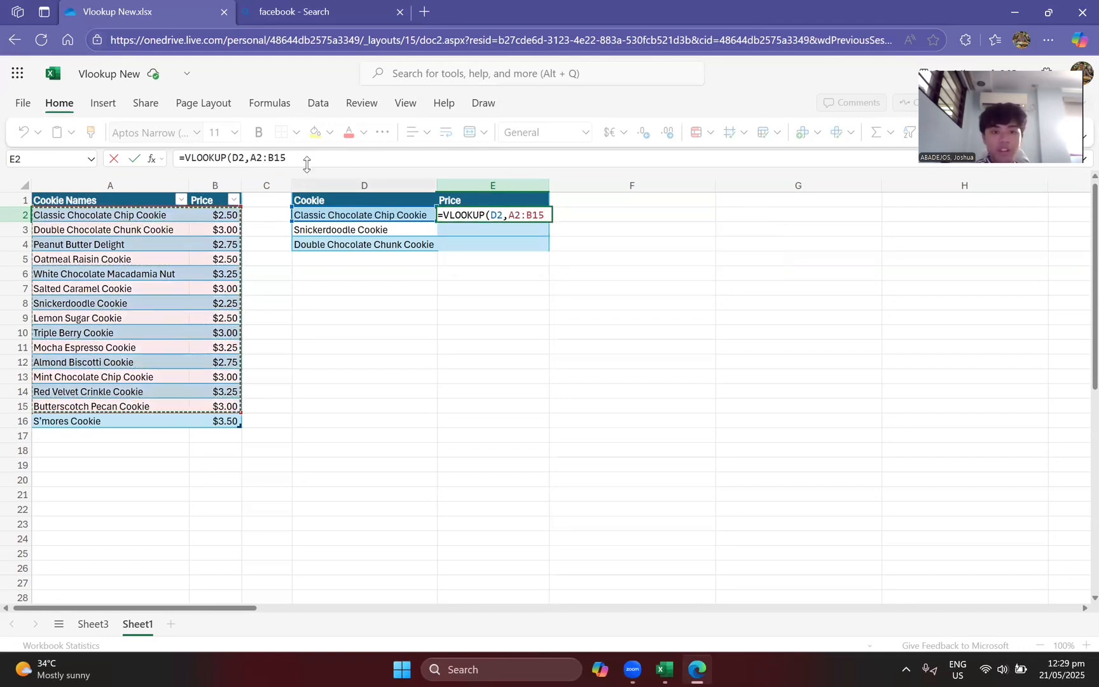
{"action": "left_click", "coordinate": [309, 156]}
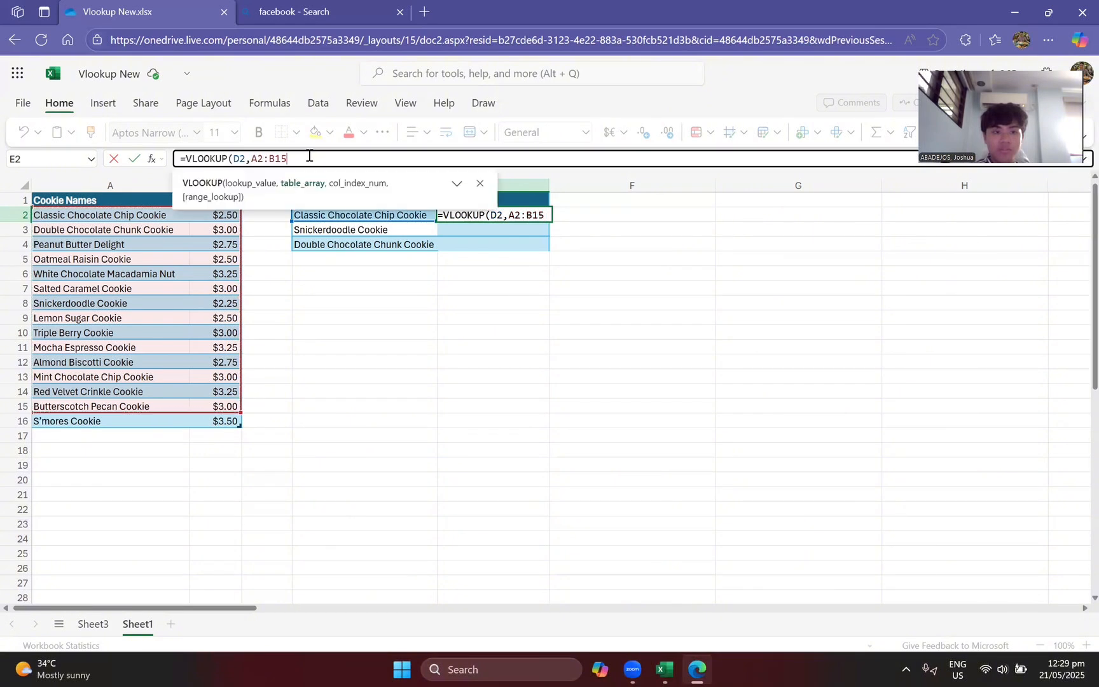
{"action": "key", "text": "BackSpace"}
{"action": "type", "text": "6,"}
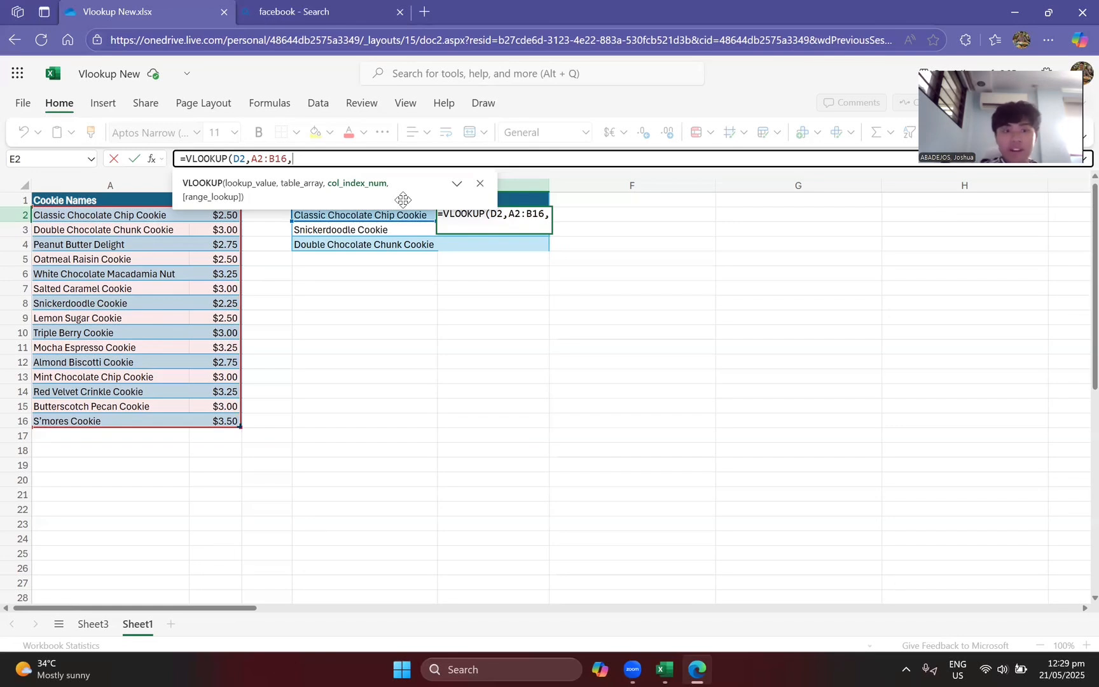
Step: Complete the E2 VLOOKUP with column index 2 and FALSE for an exact match, and commit the formula
{"action": "type", "text": "2"}
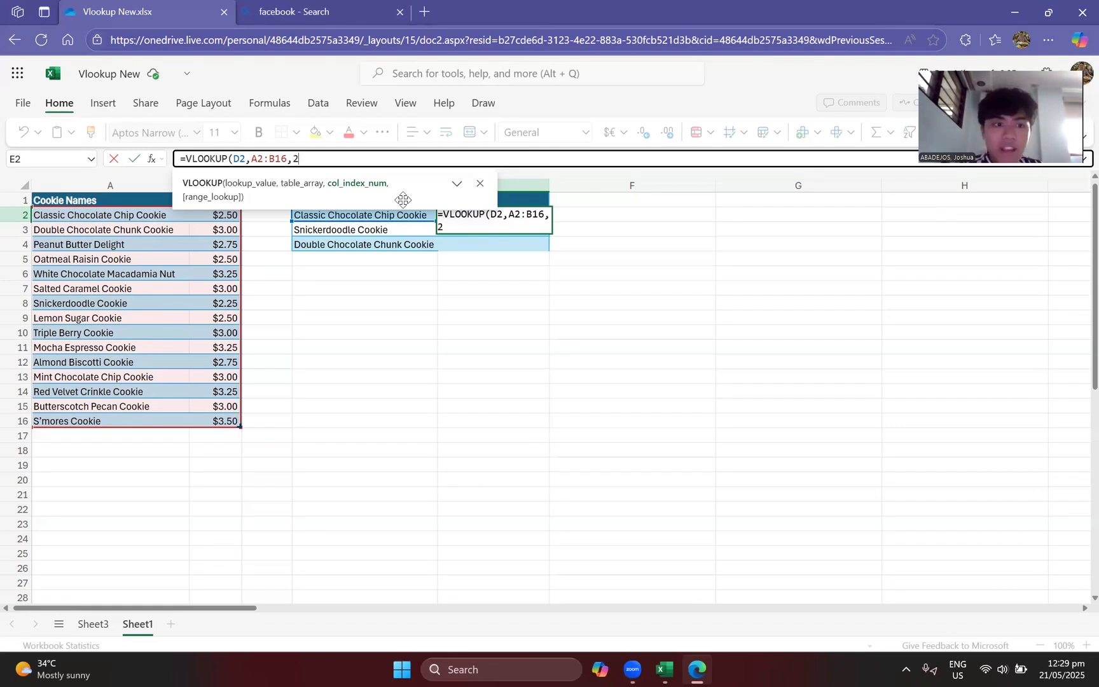
{"action": "type", "text": ","}
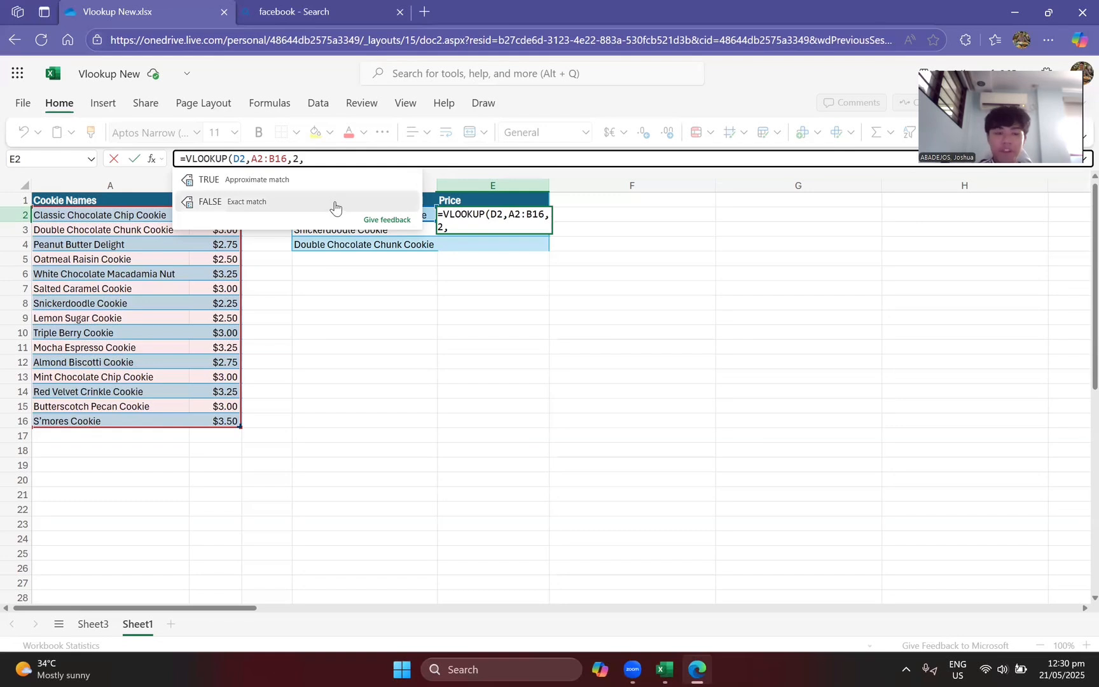
{"action": "left_click", "coordinate": [334, 205]}
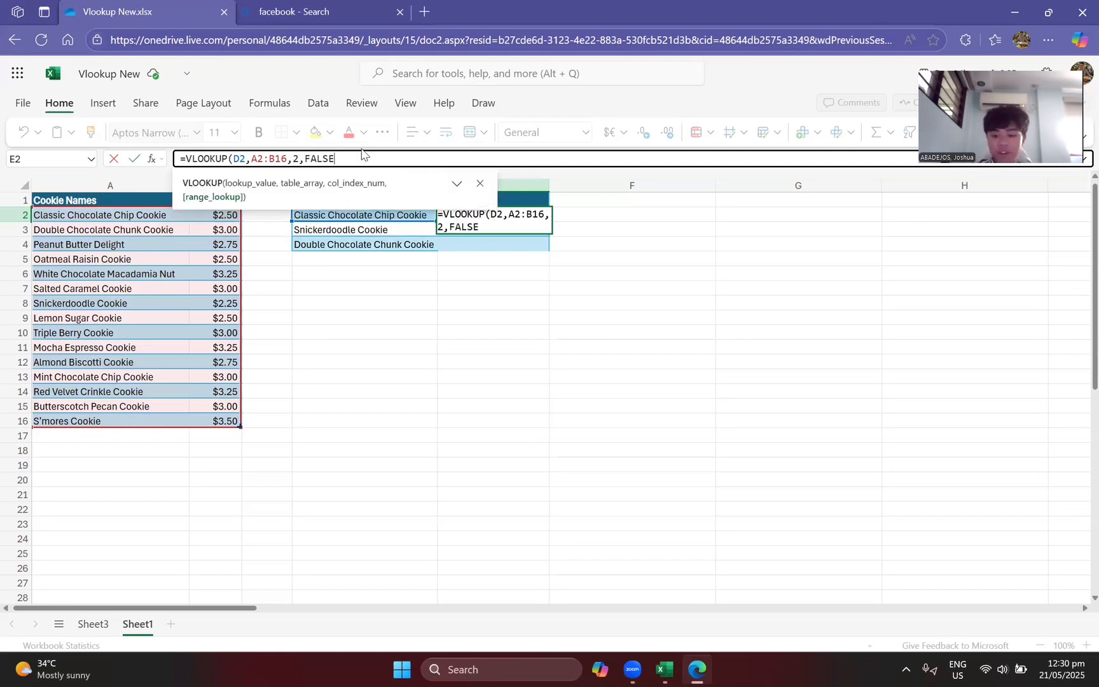
{"action": "type", "text": ")"}
{"action": "key", "text": "Return"}
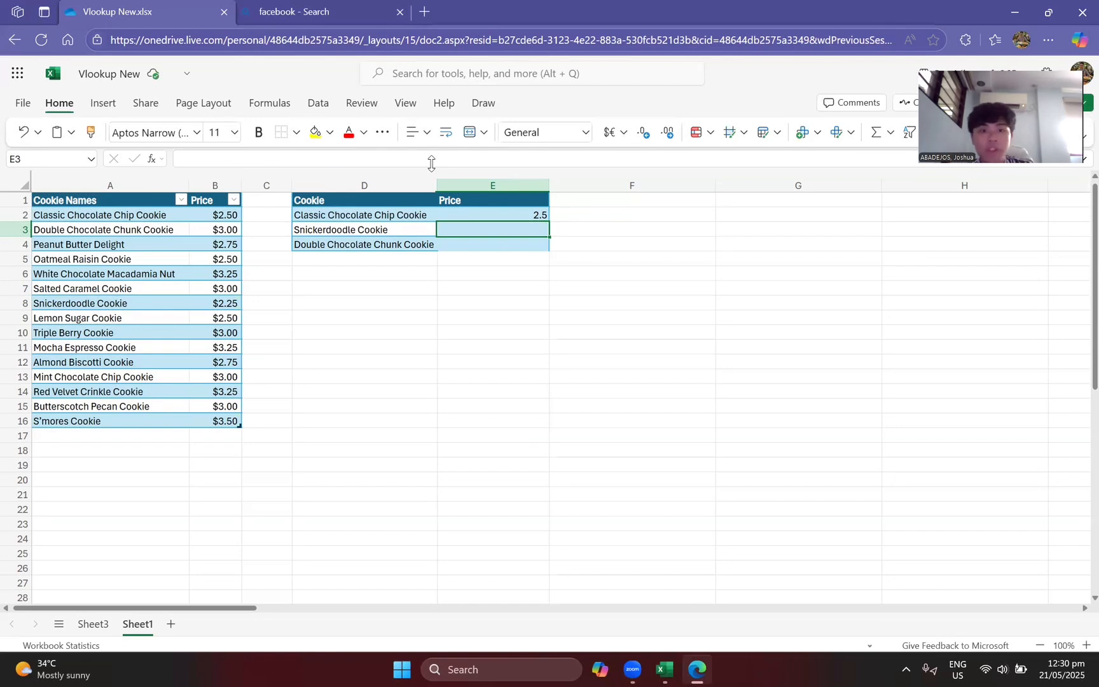
Step: Fill the VLOOKUP formula from E2 down through E4
{"action": "left_click", "coordinate": [509, 217]}
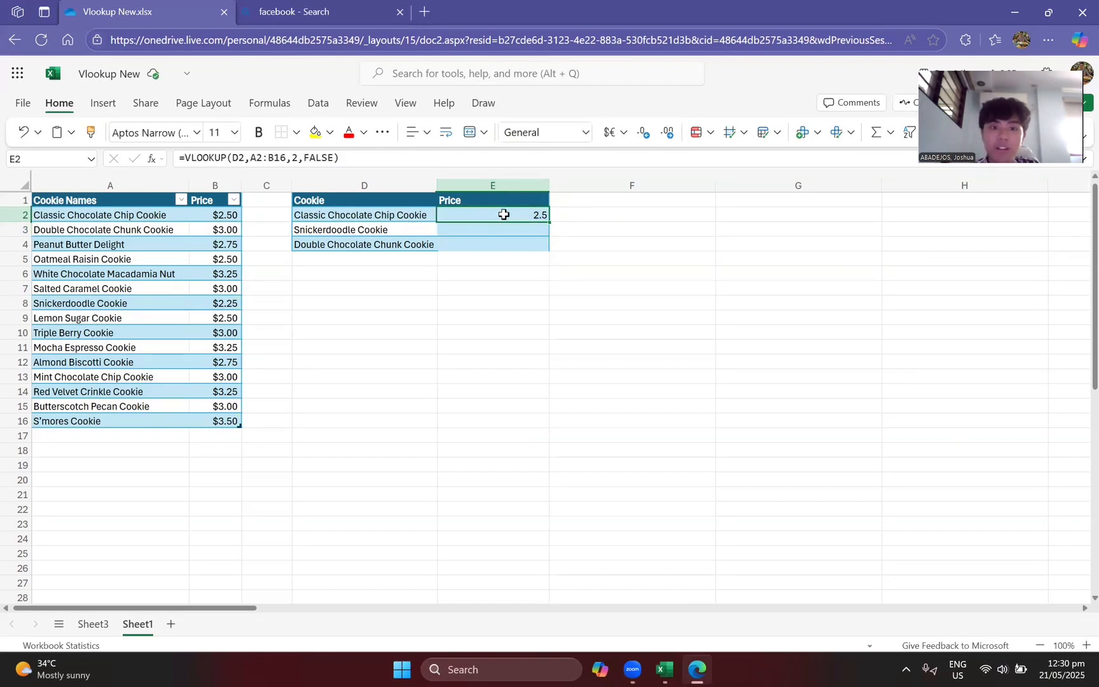
{"action": "left_click", "coordinate": [551, 223]}
{"action": "left_click", "coordinate": [544, 217]}
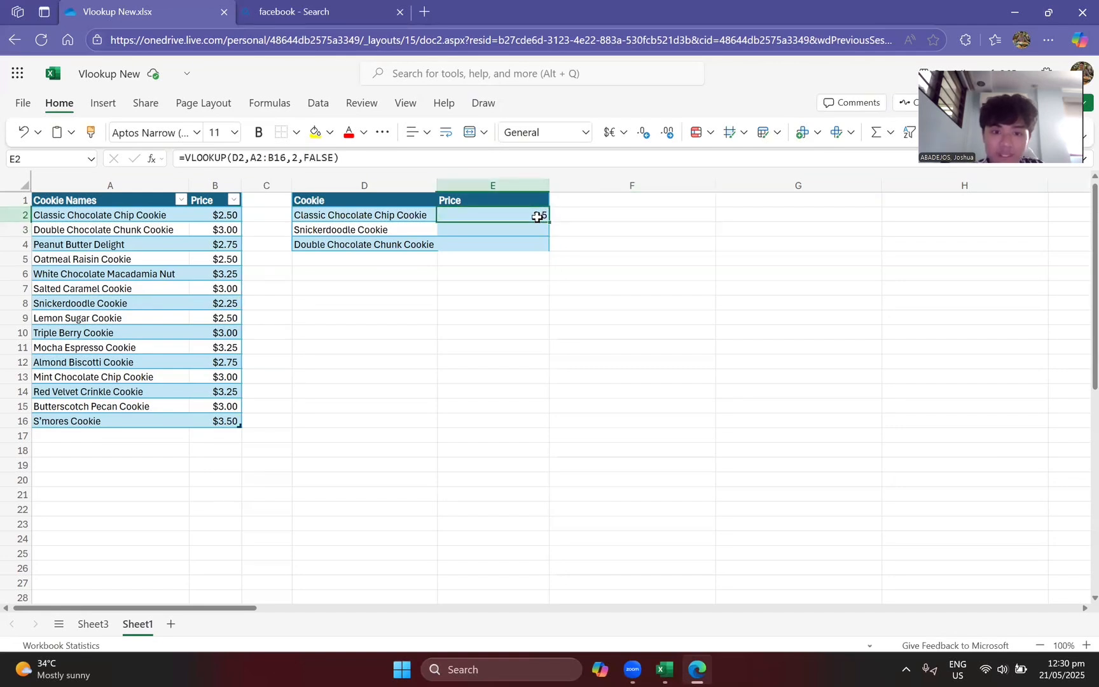
{"action": "left_click_drag", "start_coordinate": [547, 220], "coordinate": [543, 248]}
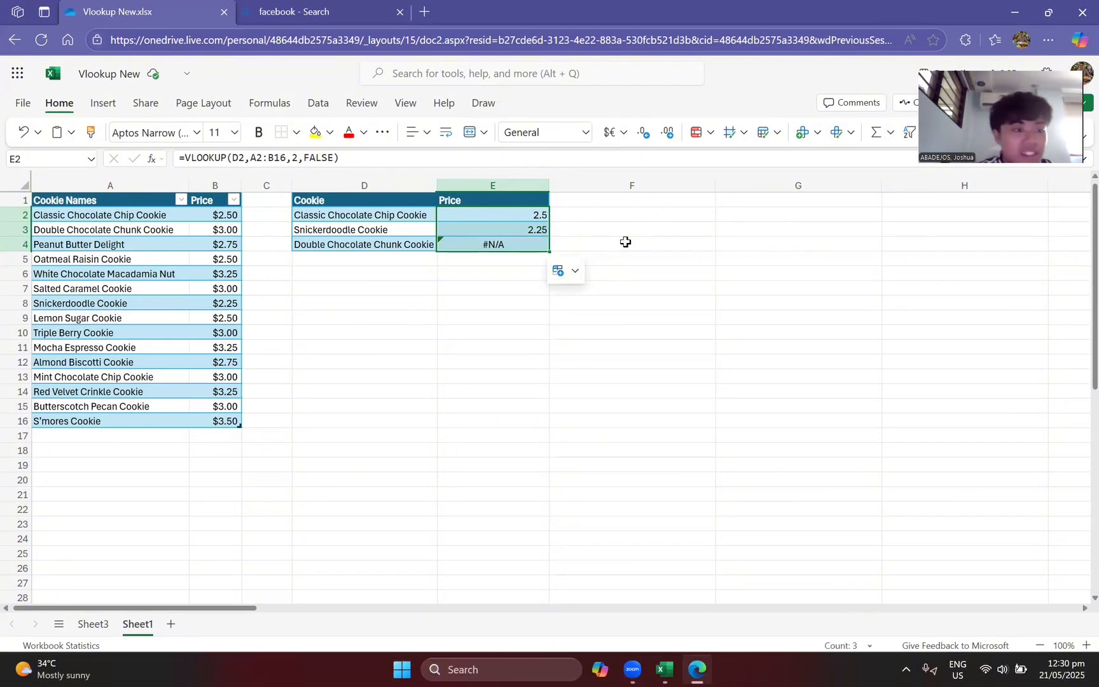
{"action": "left_click", "coordinate": [515, 273]}
{"action": "left_click_drag", "start_coordinate": [501, 246], "coordinate": [466, 304]}
{"action": "left_click_drag", "start_coordinate": [353, 465], "coordinate": [352, 467]}
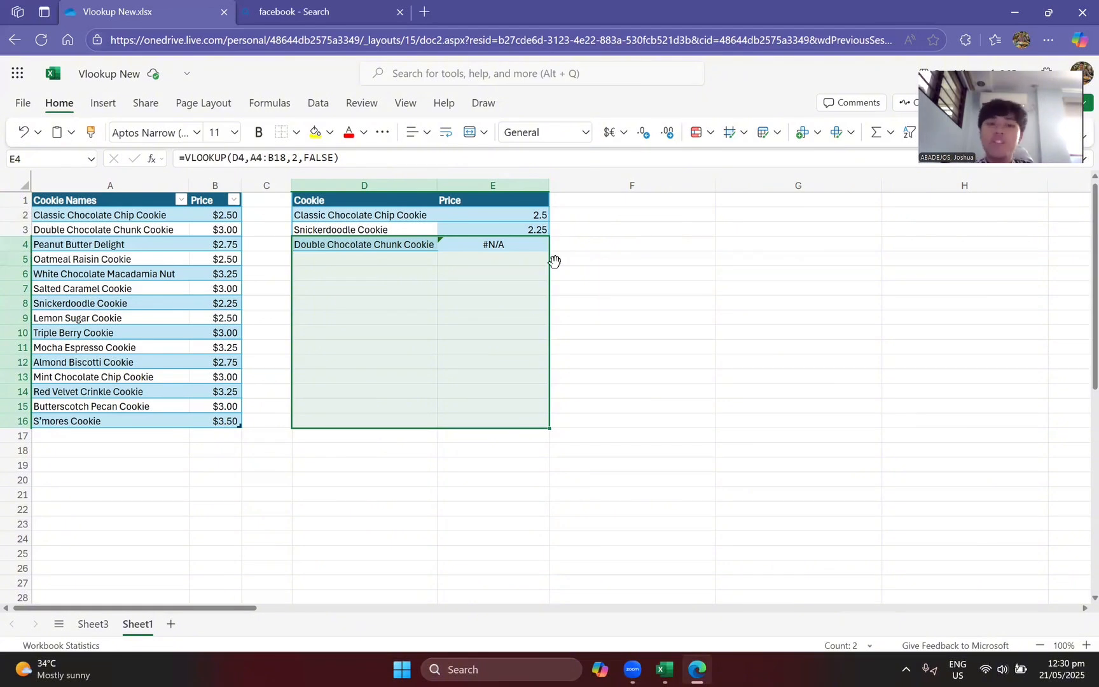
{"action": "left_click", "coordinate": [624, 259]}
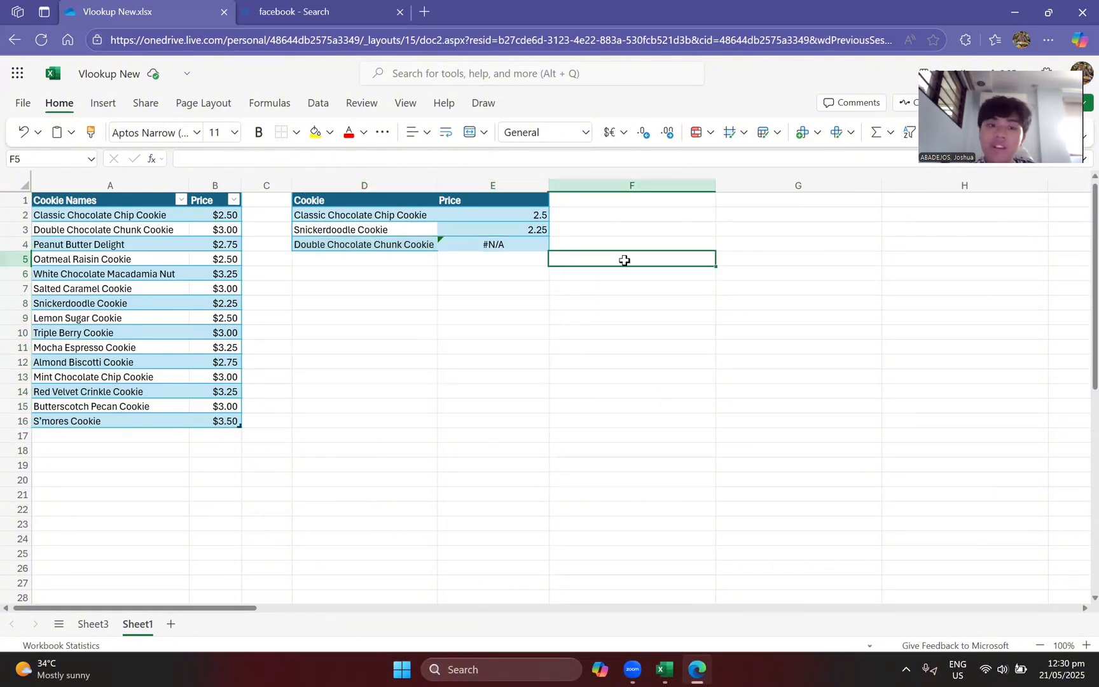
Step: Clear the copied formulas from cells E3 and E4
{"action": "left_click", "coordinate": [512, 226]}
{"action": "key", "text": "BackSpace"}
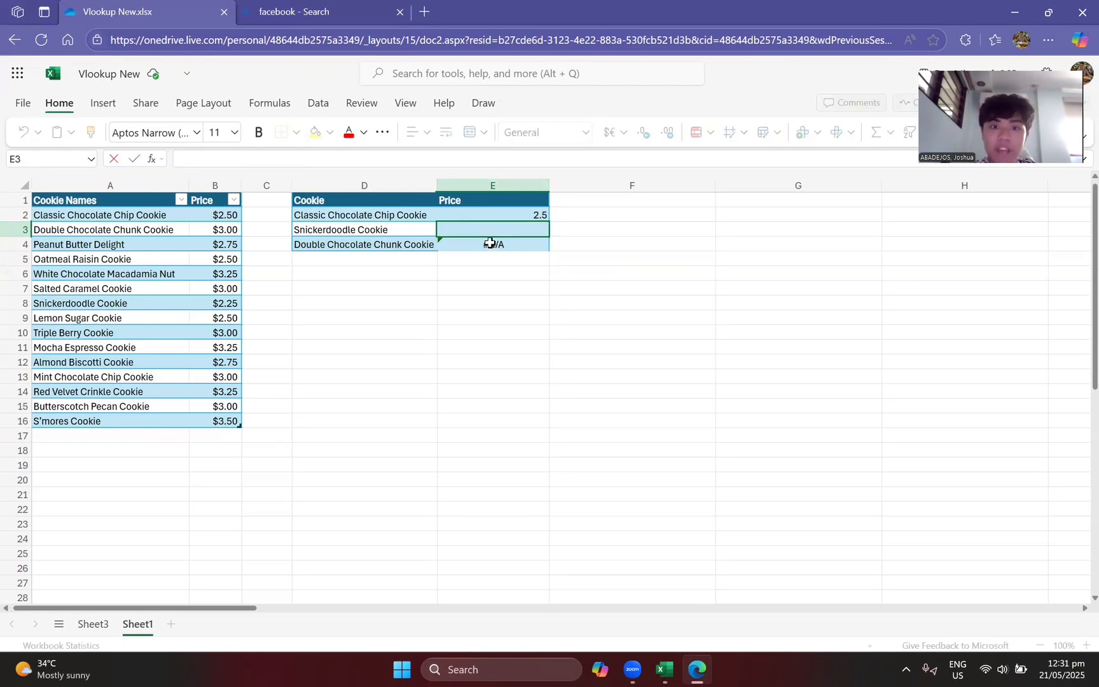
{"action": "left_click", "coordinate": [491, 243]}
{"action": "key", "text": "BackSpace"}
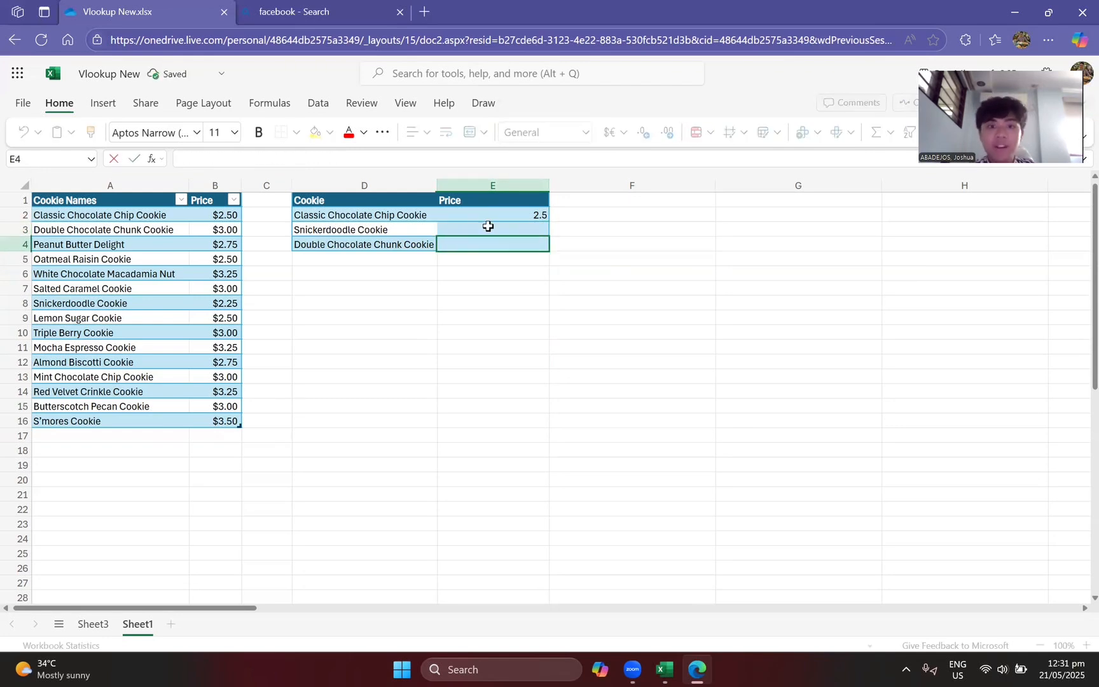
Step: Add dollar signs around the row number in the table array's start reference in E2, making it A$2$
{"action": "left_click", "coordinate": [486, 215]}
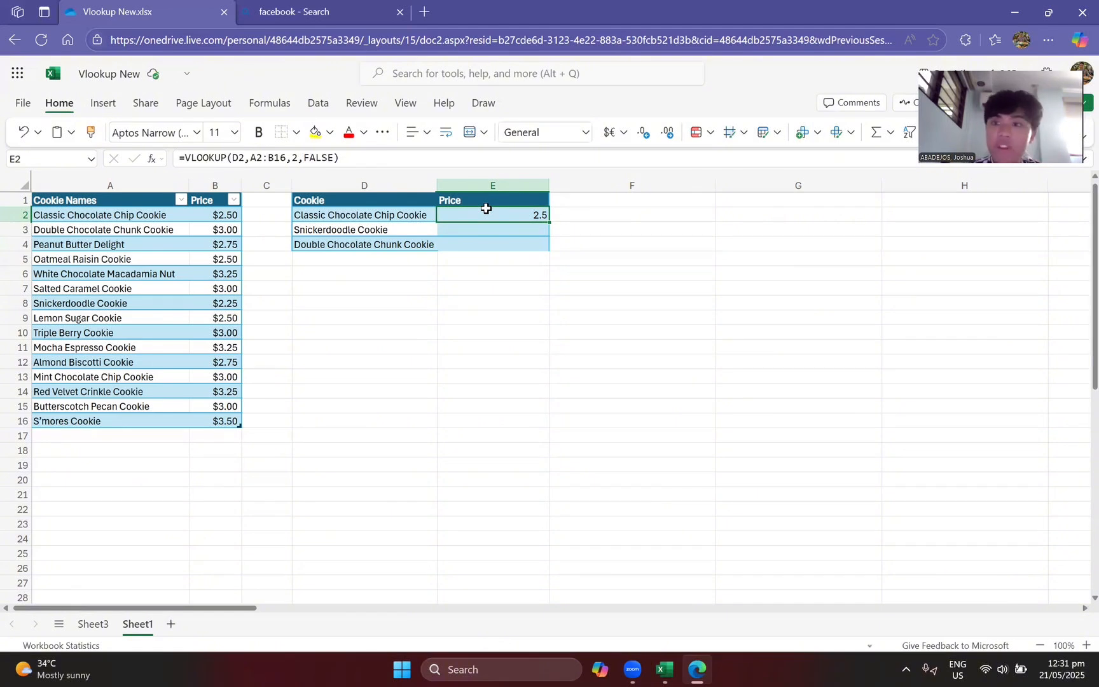
{"action": "left_click", "coordinate": [256, 155]}
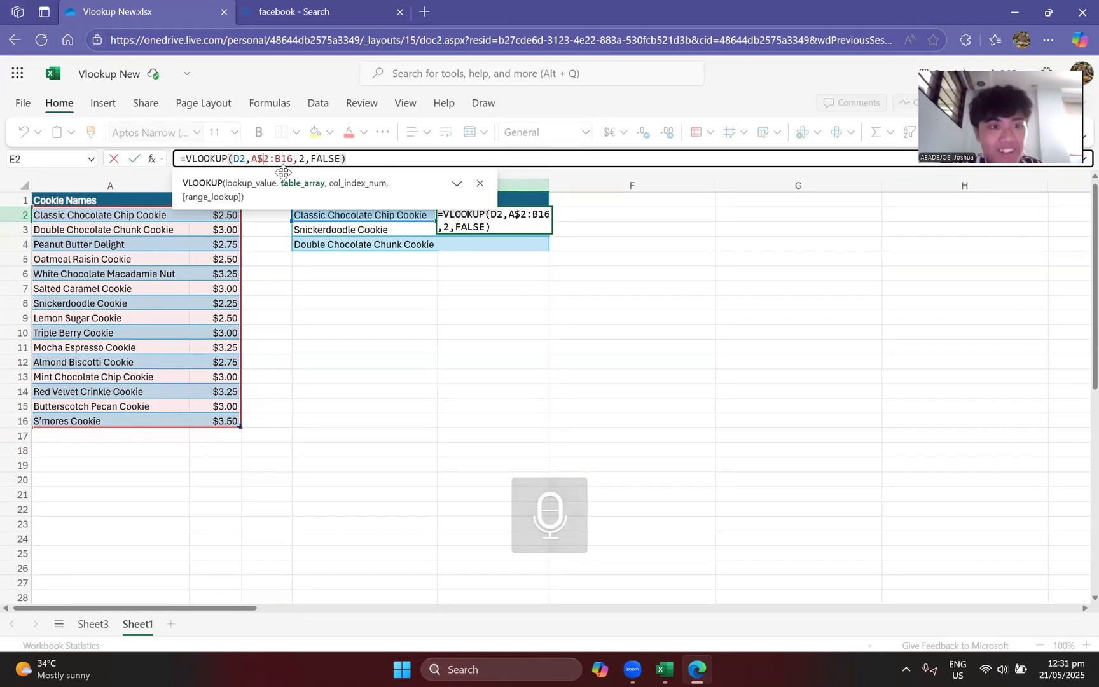
{"action": "type", "text": "$"}
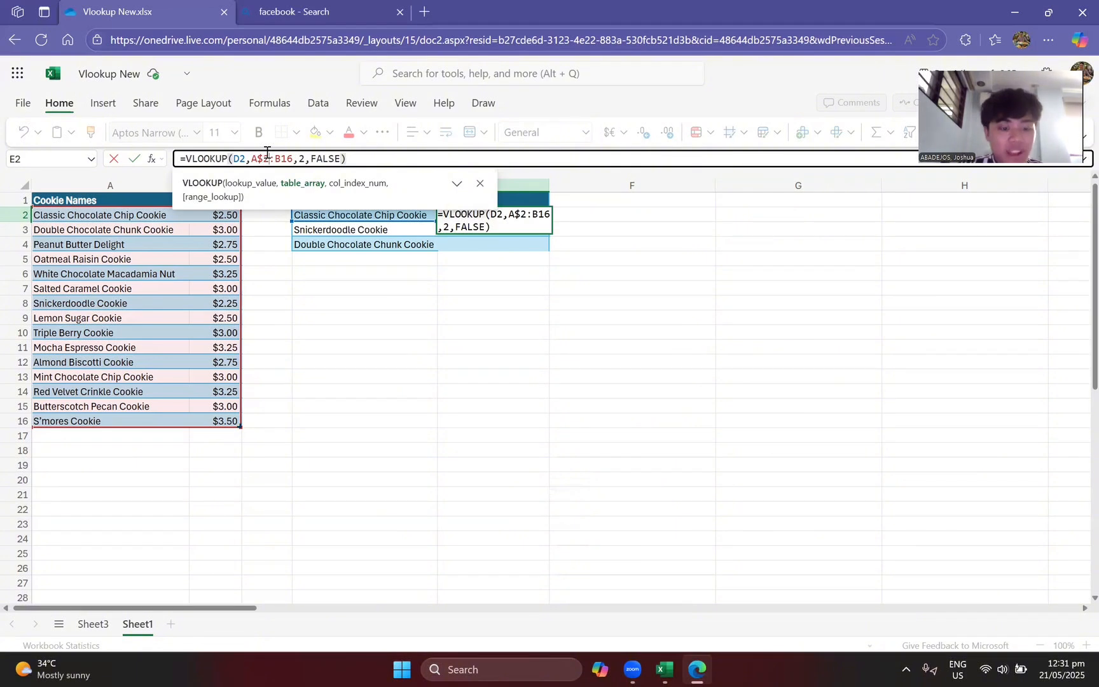
{"action": "left_click", "coordinate": [267, 152]}
{"action": "type", "text": "$"}
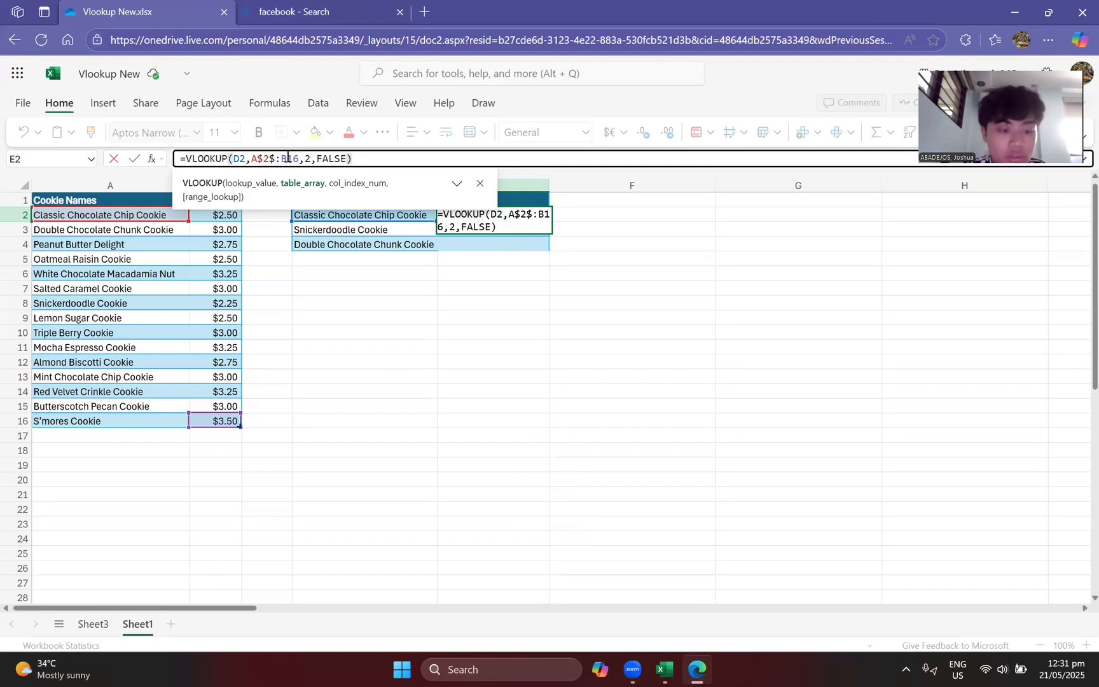
Step: Add dollar signs around the row number of the table array's end reference, making it B$16$, and commit the E2 formula
{"action": "left_click", "coordinate": [288, 158]}
{"action": "type", "text": "$"}
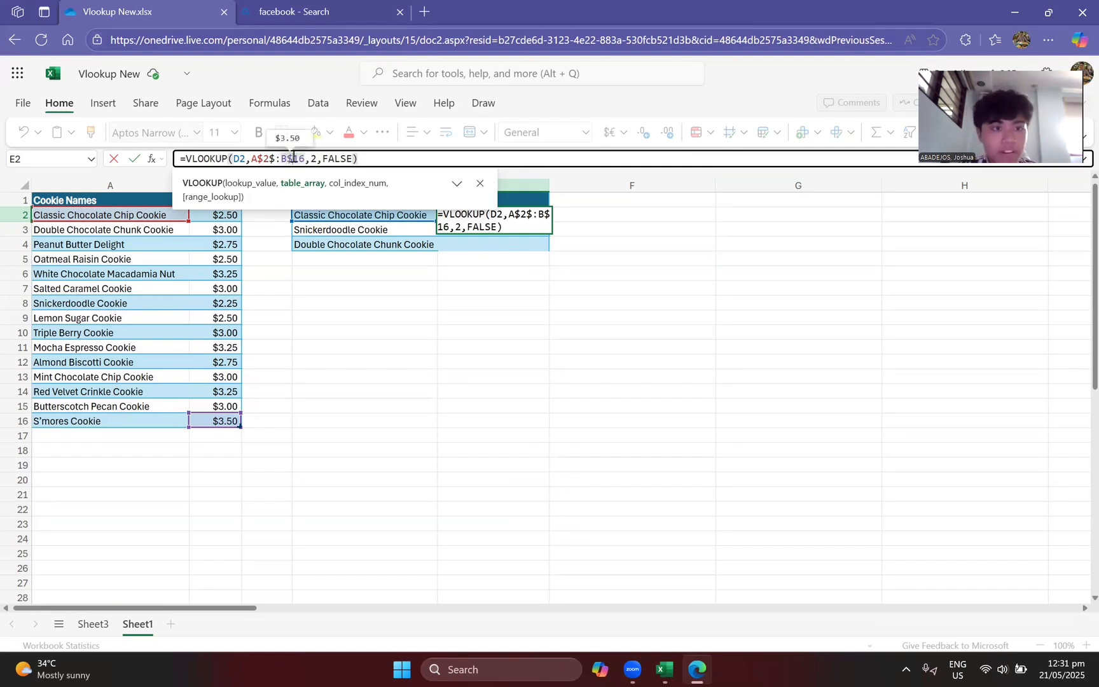
{"action": "left_click_drag", "start_coordinate": [304, 158], "coordinate": [175, 444]}
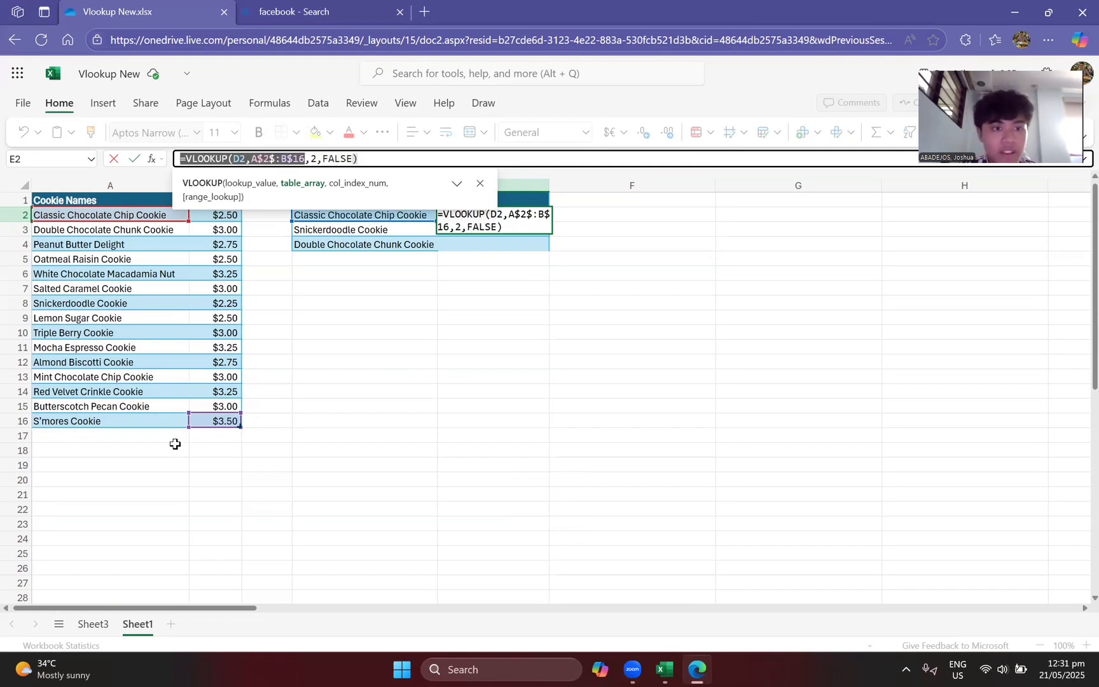
{"action": "left_click", "coordinate": [302, 157]}
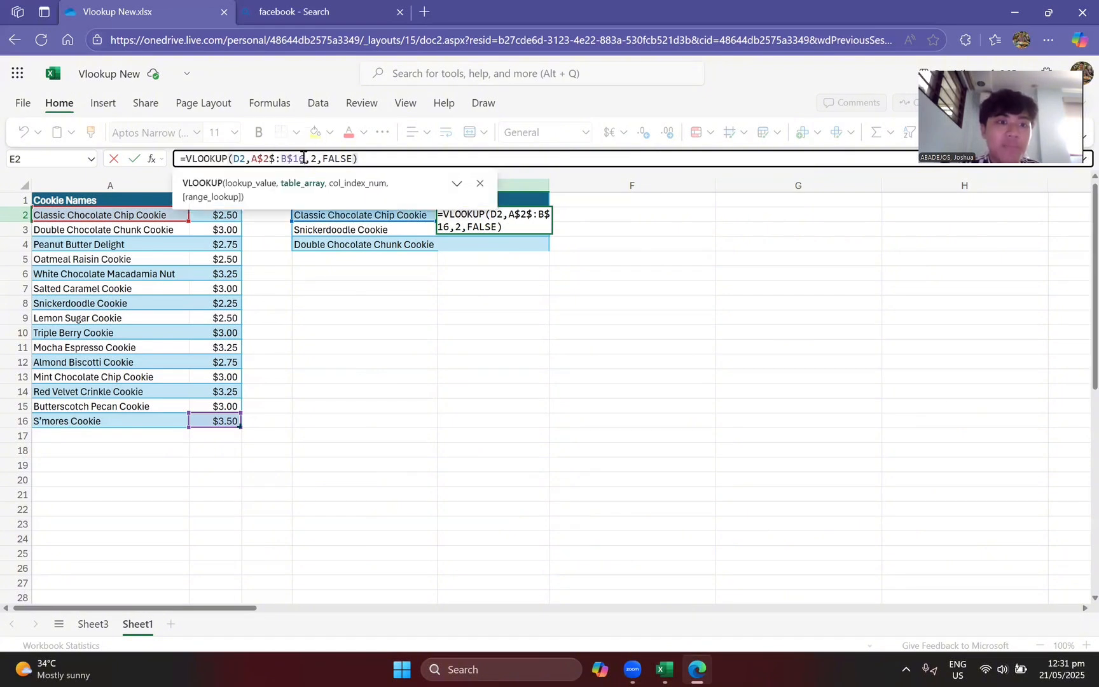
{"action": "type", "text": "$"}
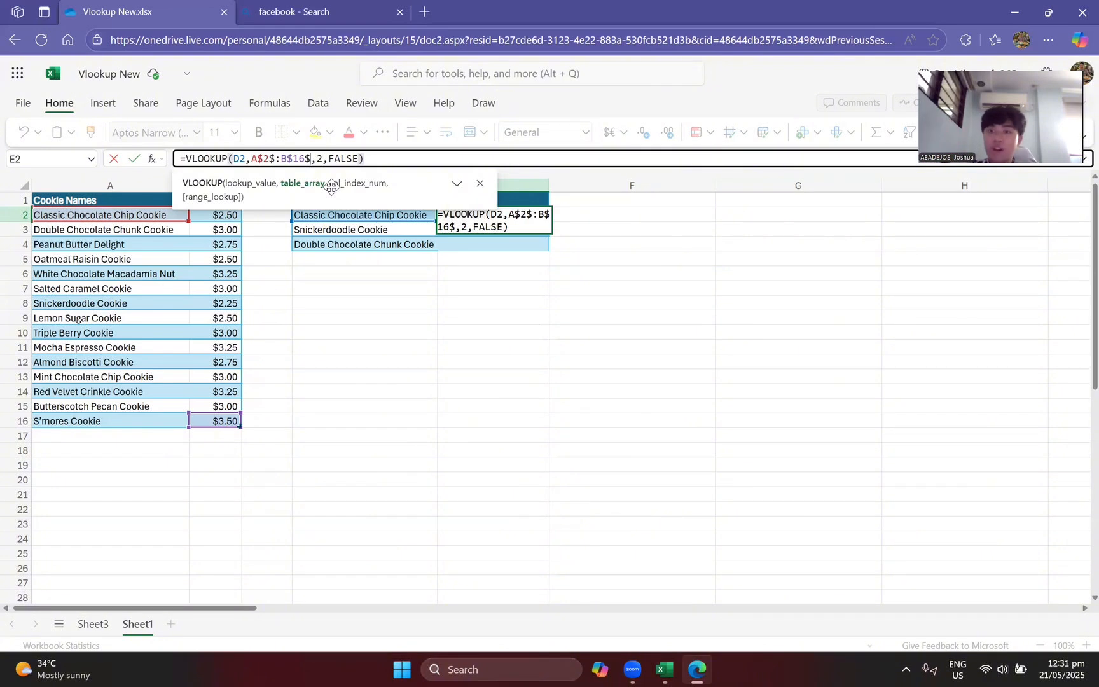
{"action": "key", "text": "Return"}
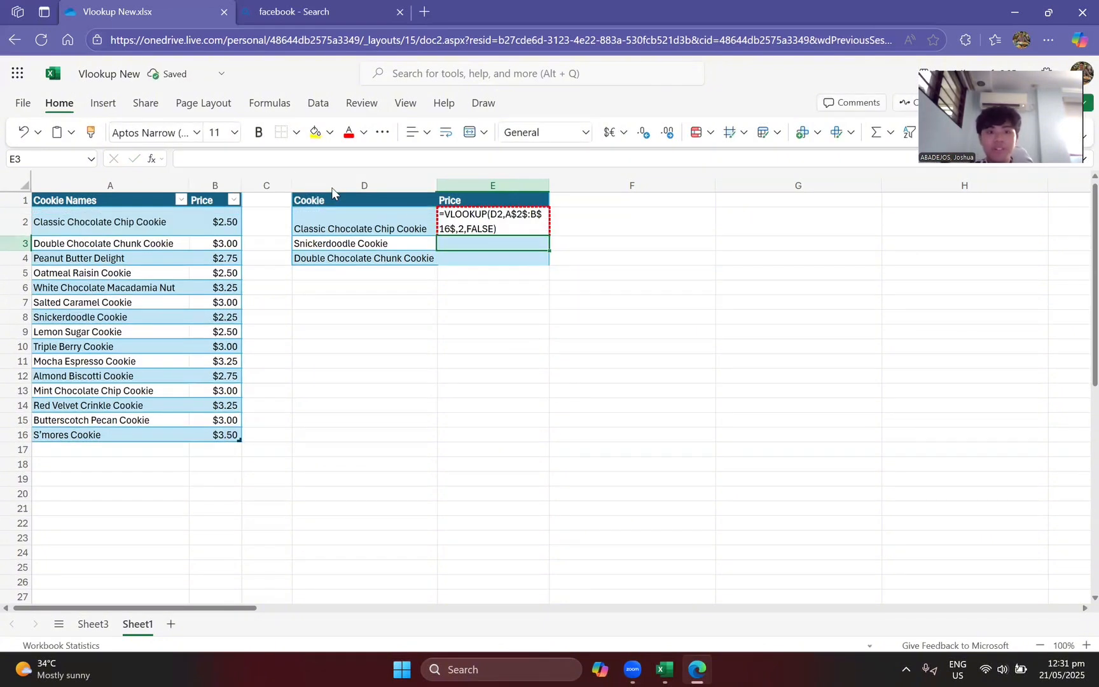
Step: Remove the trailing dollar sign from B$16$ in the E2 formula, commit it, and reselect E2
{"action": "left_click", "coordinate": [483, 228]}
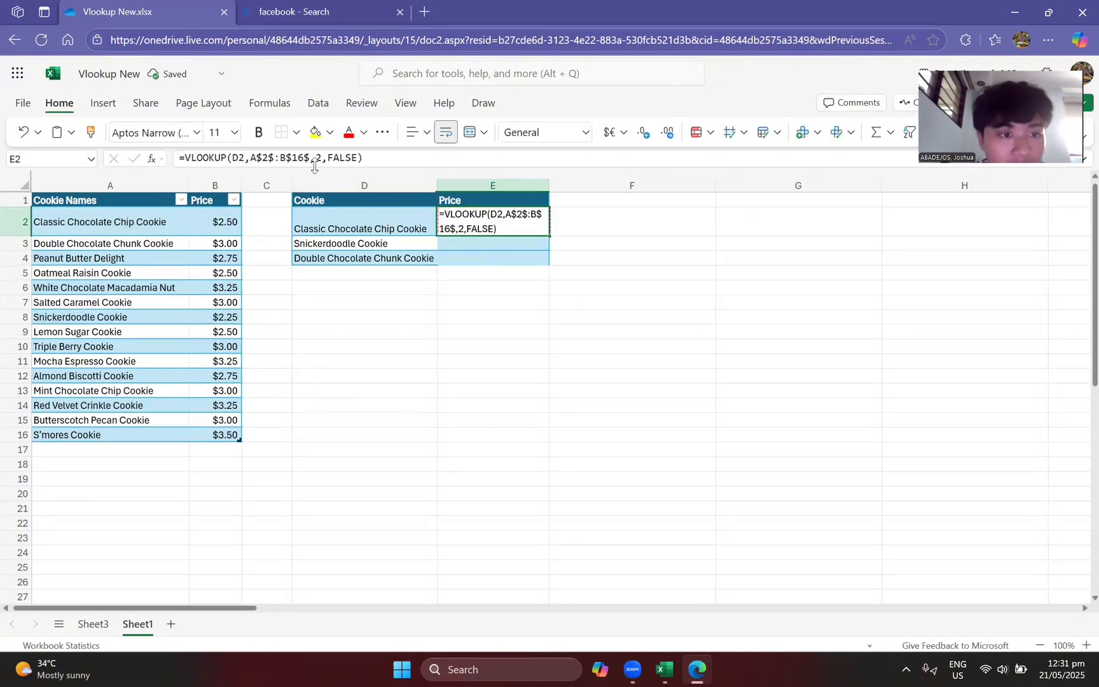
{"action": "left_click", "coordinate": [308, 158]}
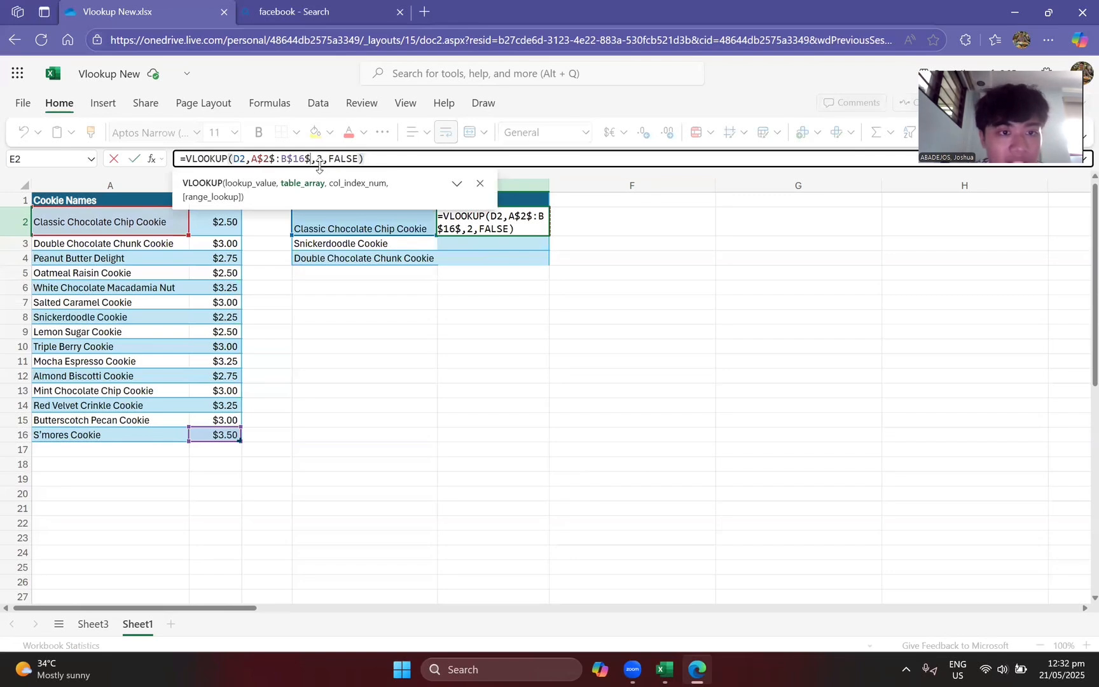
{"action": "key", "text": "BackSpace"}
{"action": "key", "text": "Return"}
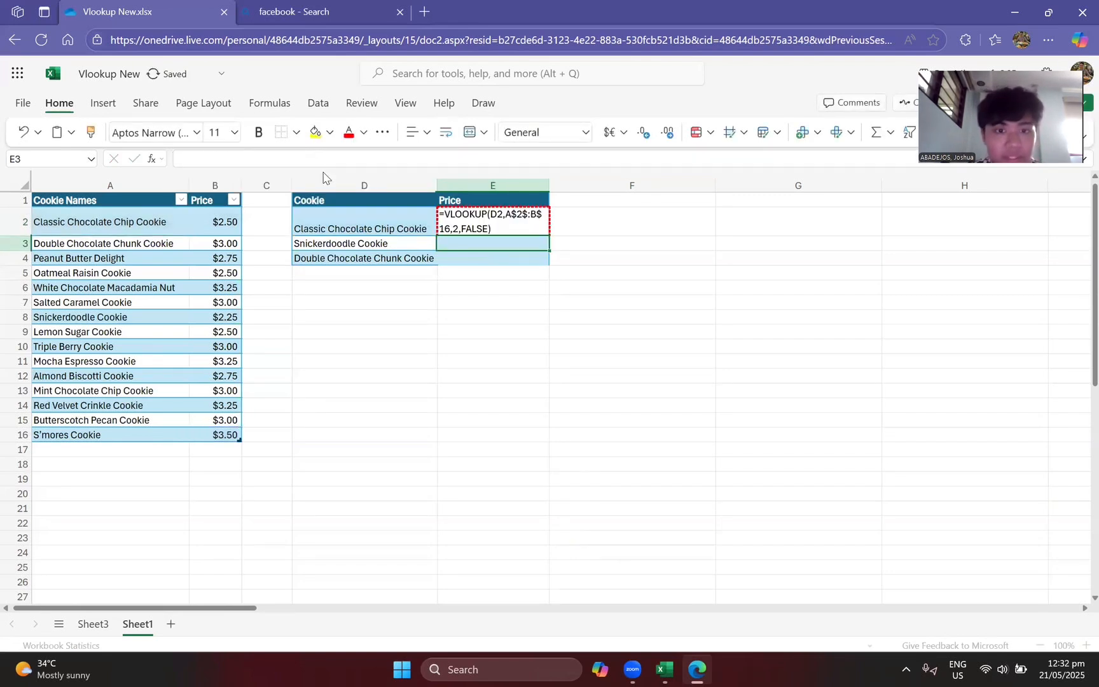
{"action": "left_click", "coordinate": [478, 213]}
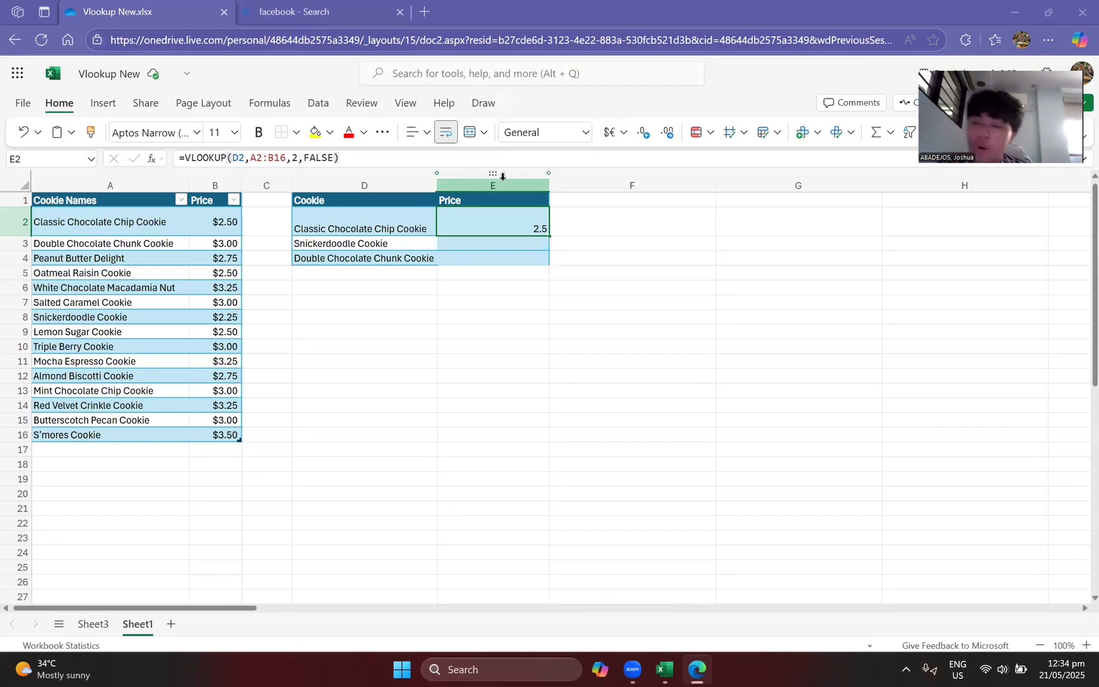
Step: Make the table array in the E2 VLOOKUP formula fully absolute as $A$2:$B$16 and commit the formula
{"action": "left_click", "coordinate": [257, 158]}
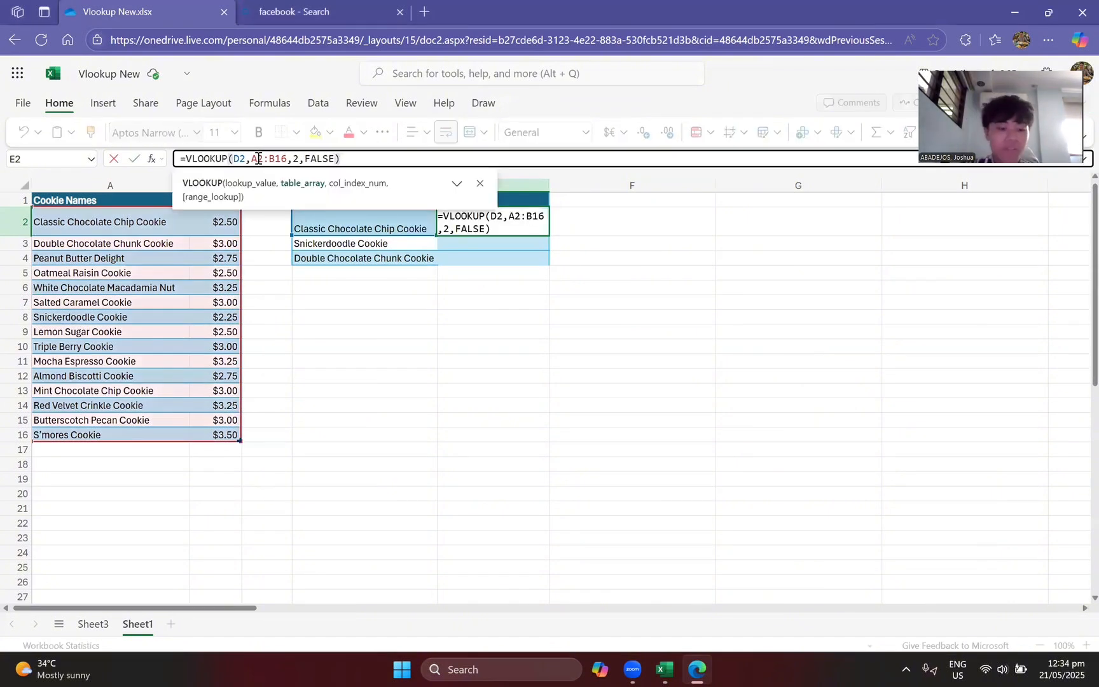
{"action": "key", "text": "F4"}
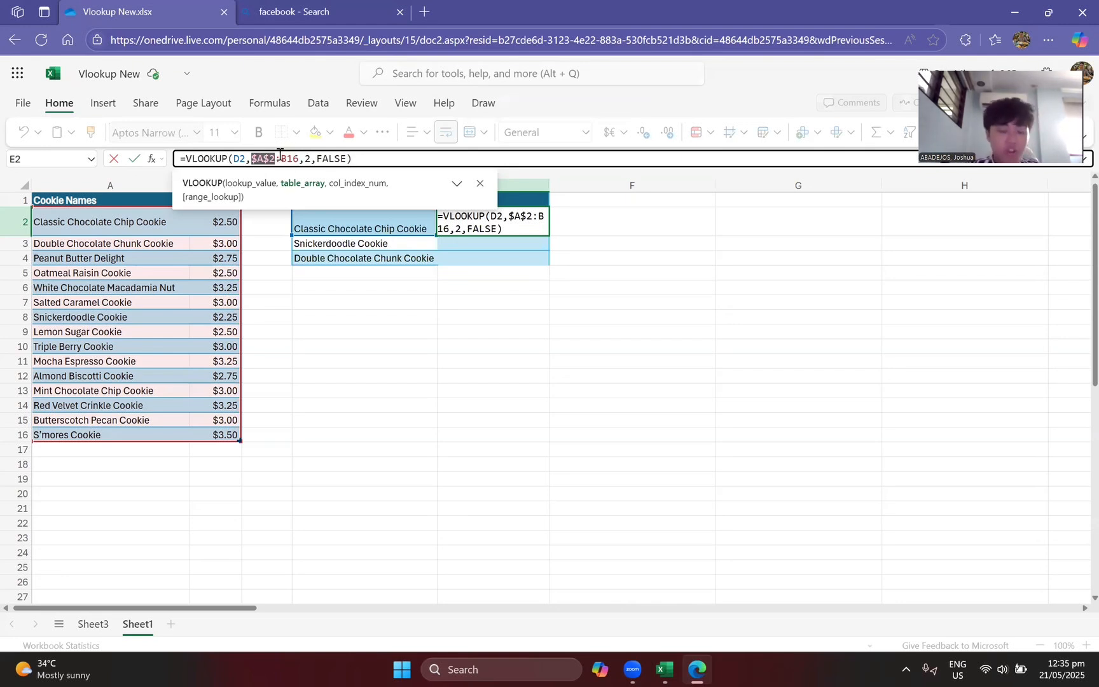
{"action": "left_click", "coordinate": [280, 158]}
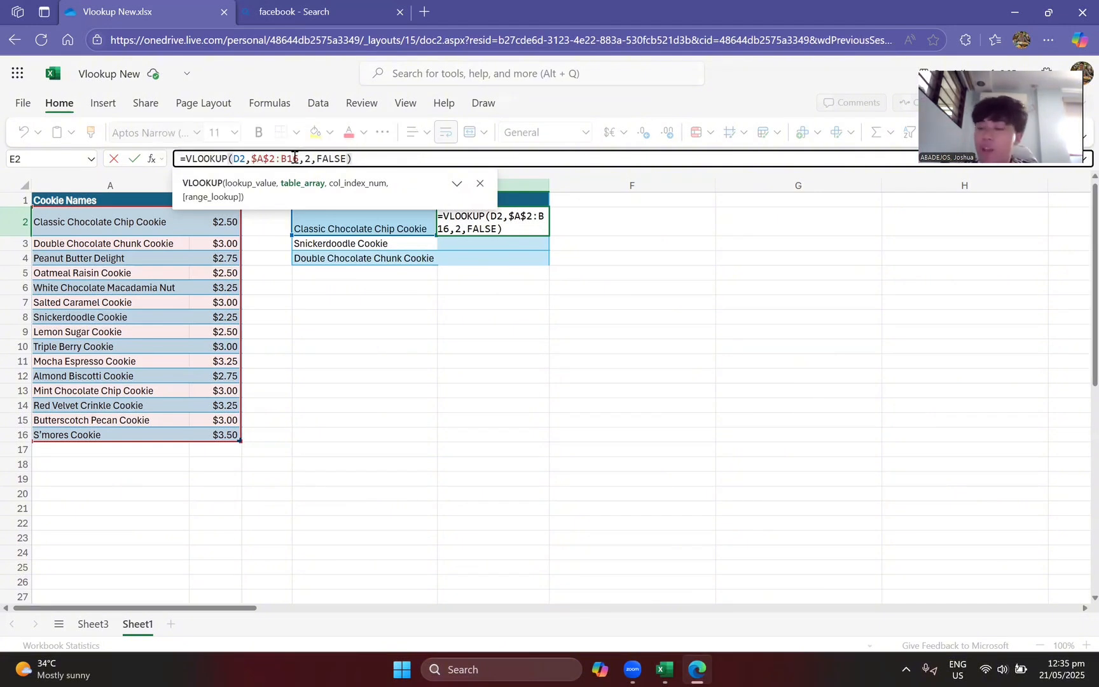
{"action": "left_click", "coordinate": [294, 158]}
{"action": "key", "text": "F4"}
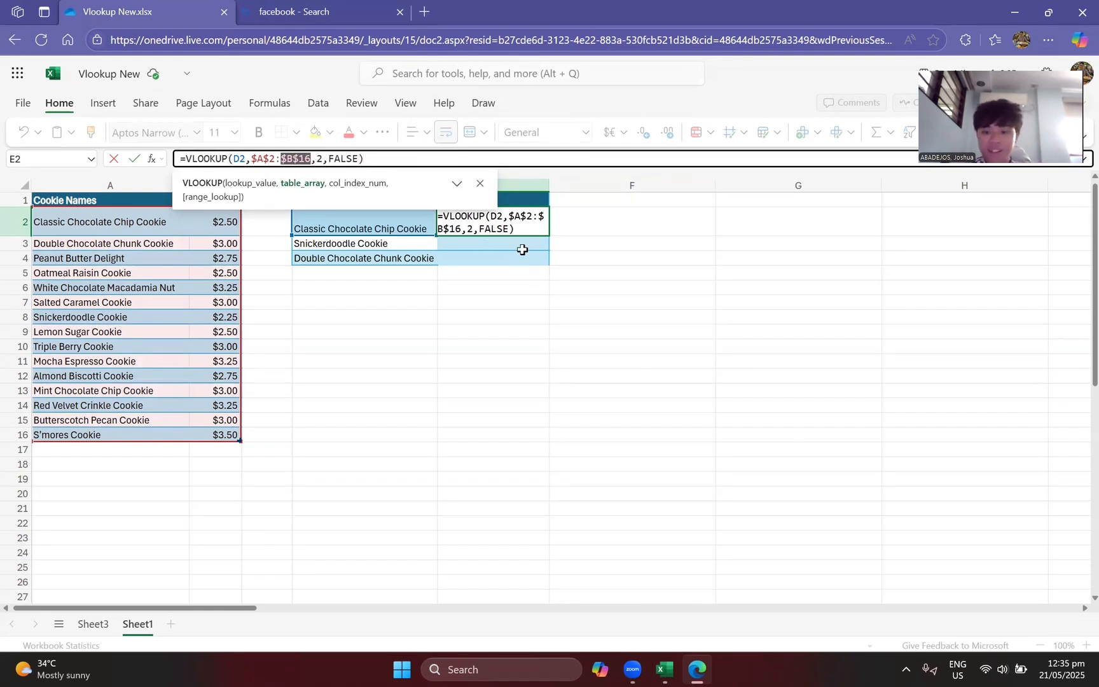
{"action": "key", "text": "Return"}
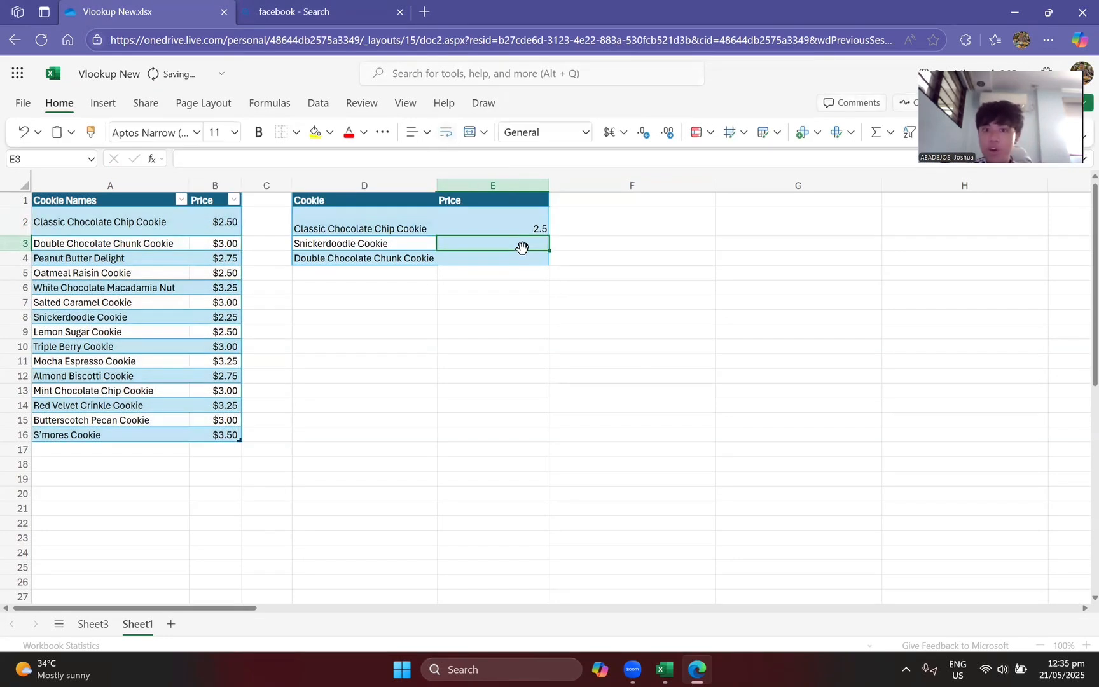
Step: Fill the E2 formula down through E4 for the two remaining cookies
{"action": "left_click", "coordinate": [519, 228]}
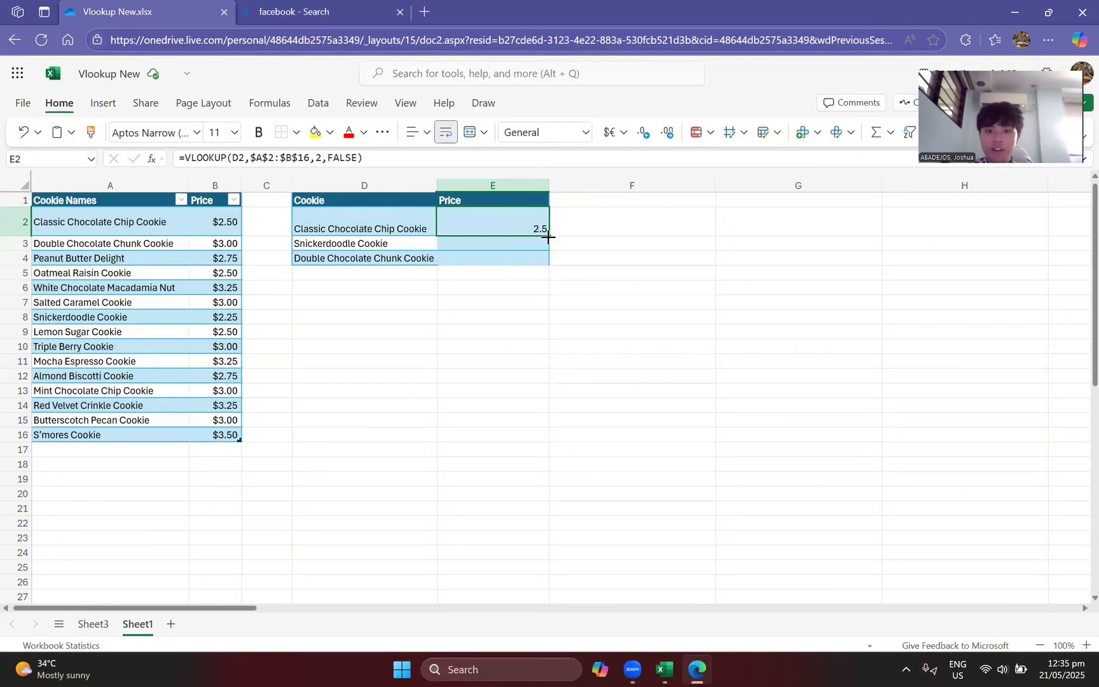
{"action": "left_click_drag", "start_coordinate": [545, 239], "coordinate": [545, 254]}
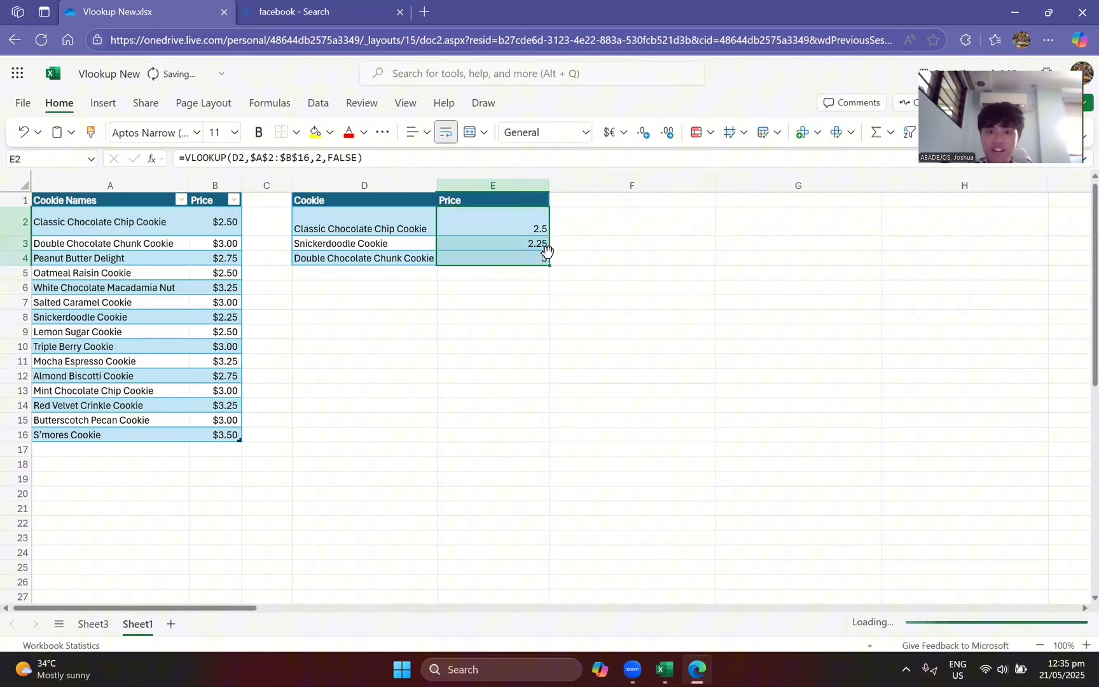
{"action": "left_click", "coordinate": [506, 316]}
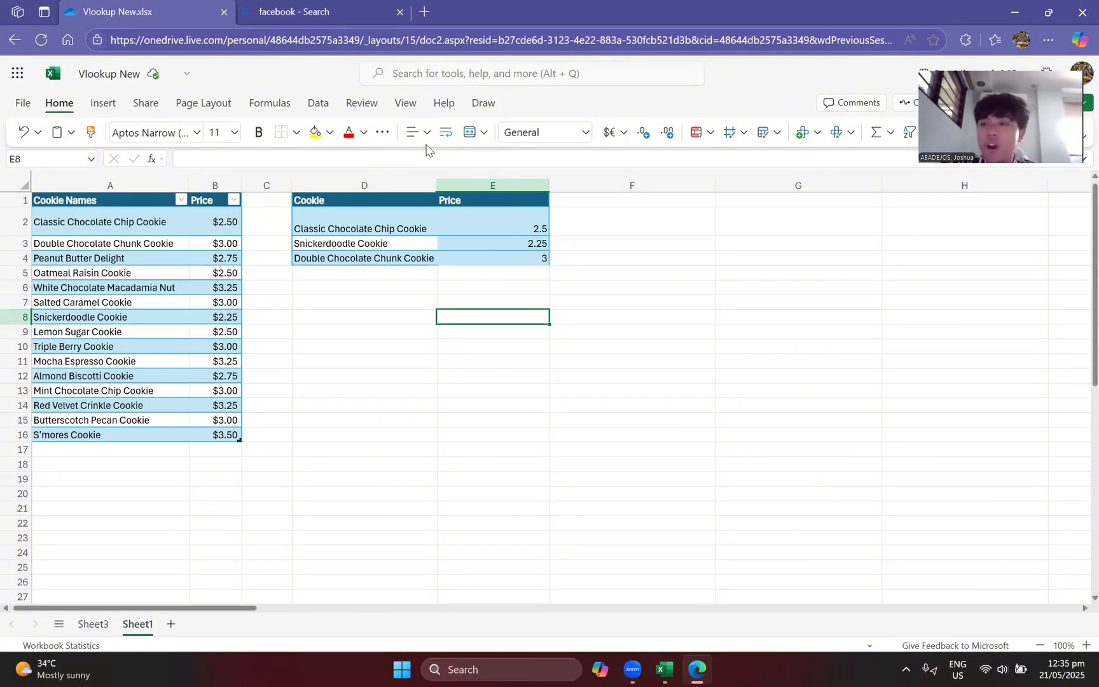
Step: Review the VLOOKUP argument fields in the function insertion dialog, and close it without inserting the function
{"action": "left_click", "coordinate": [153, 159]}
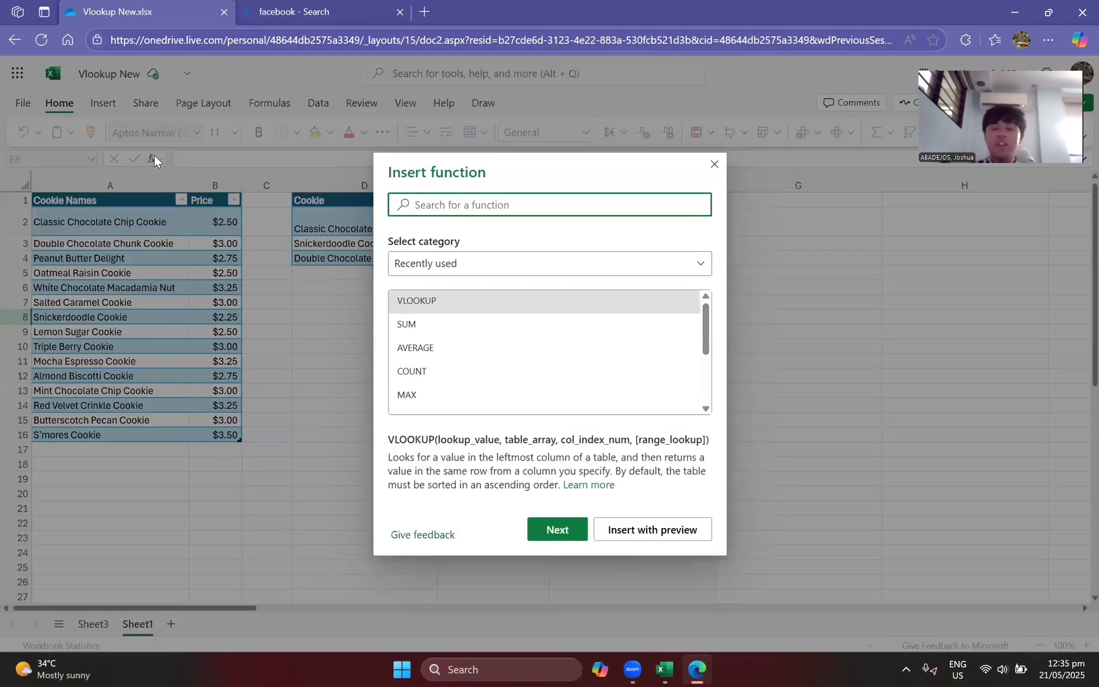
{"action": "left_click", "coordinate": [461, 294]}
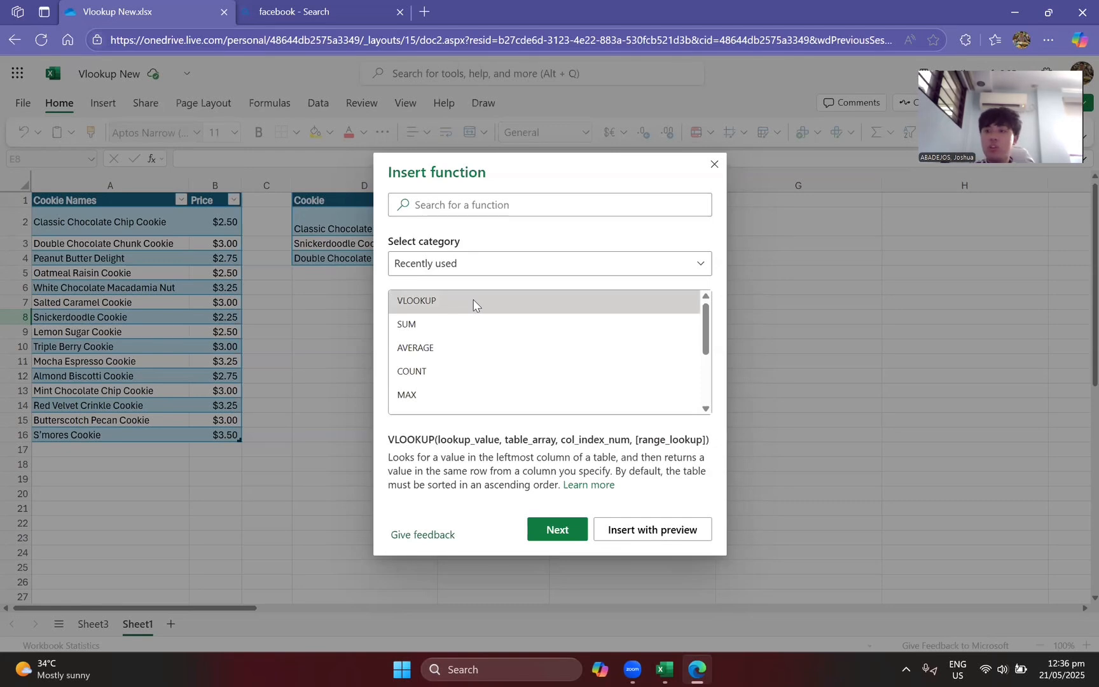
{"action": "double_click", "coordinate": [472, 304]}
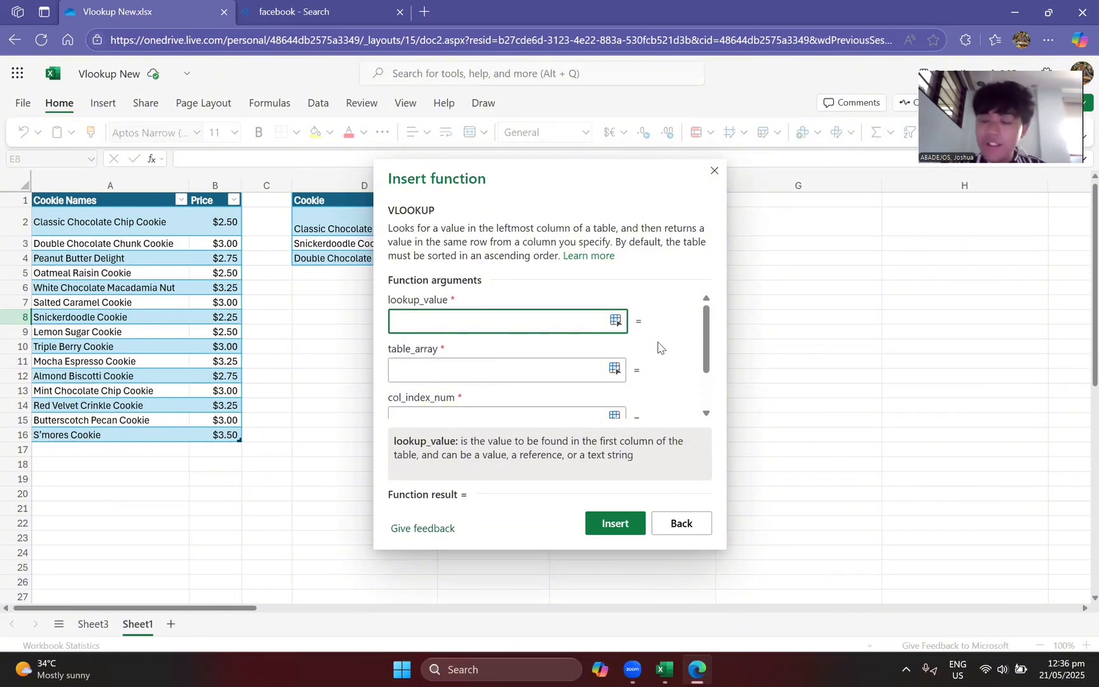
{"action": "scroll", "coordinate": [658, 346], "scroll_direction": "down", "scroll_amount": 3}
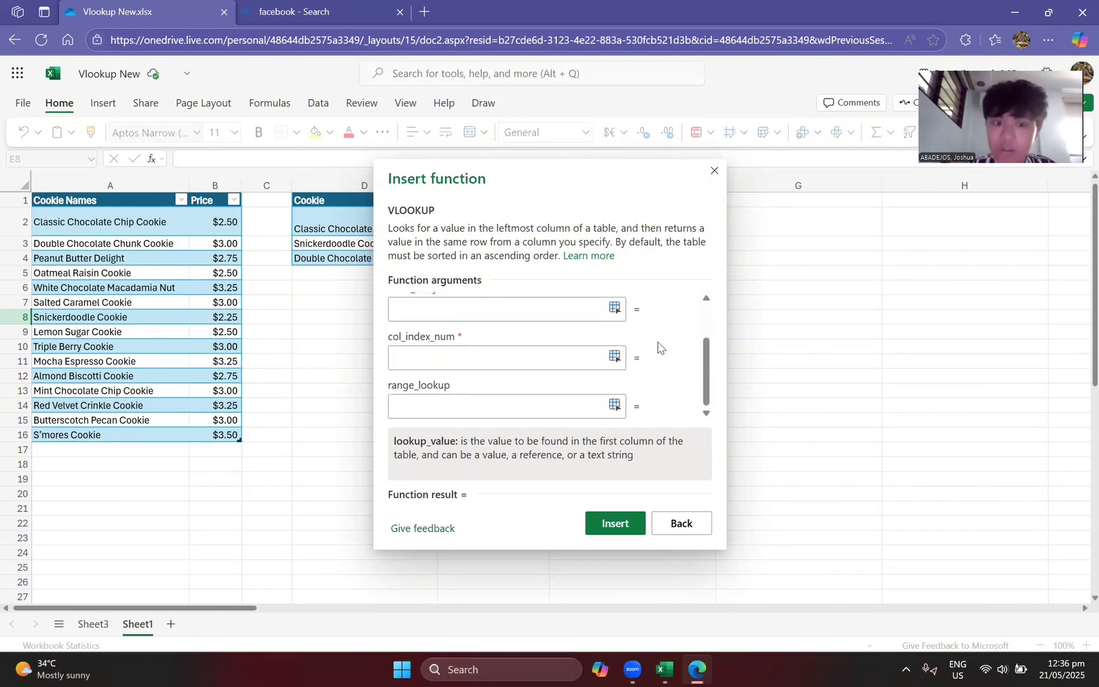
{"action": "scroll", "coordinate": [658, 346], "scroll_direction": "up", "scroll_amount": 3}
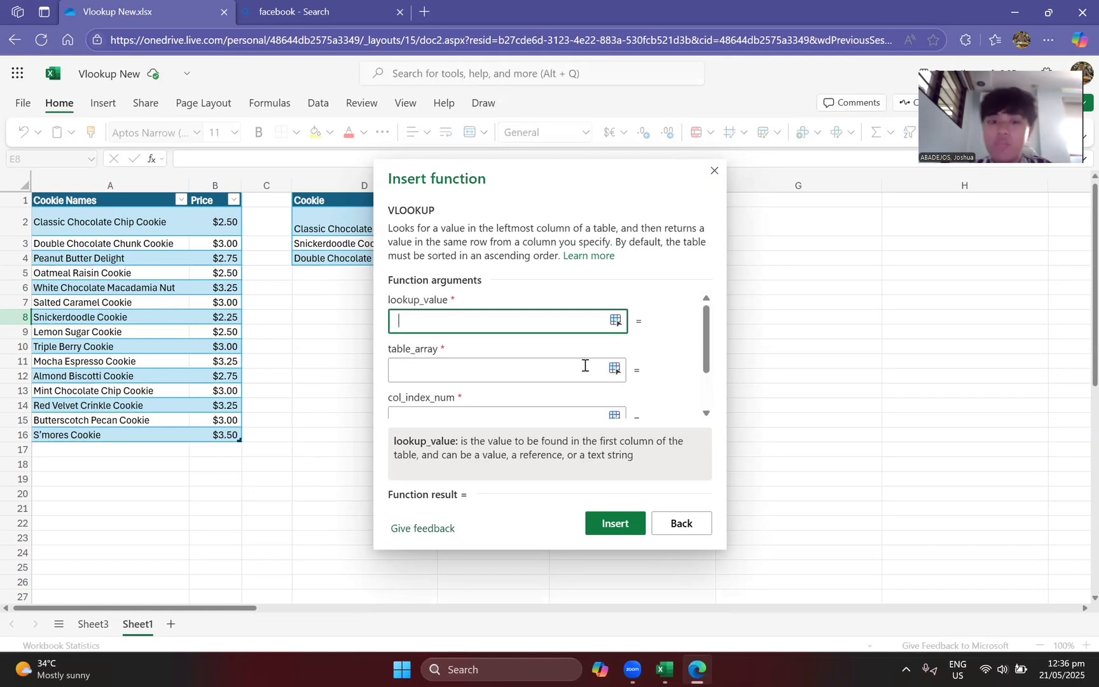
{"action": "left_click", "coordinate": [552, 372]}
{"action": "scroll", "coordinate": [547, 365], "scroll_direction": "down", "scroll_amount": 2}
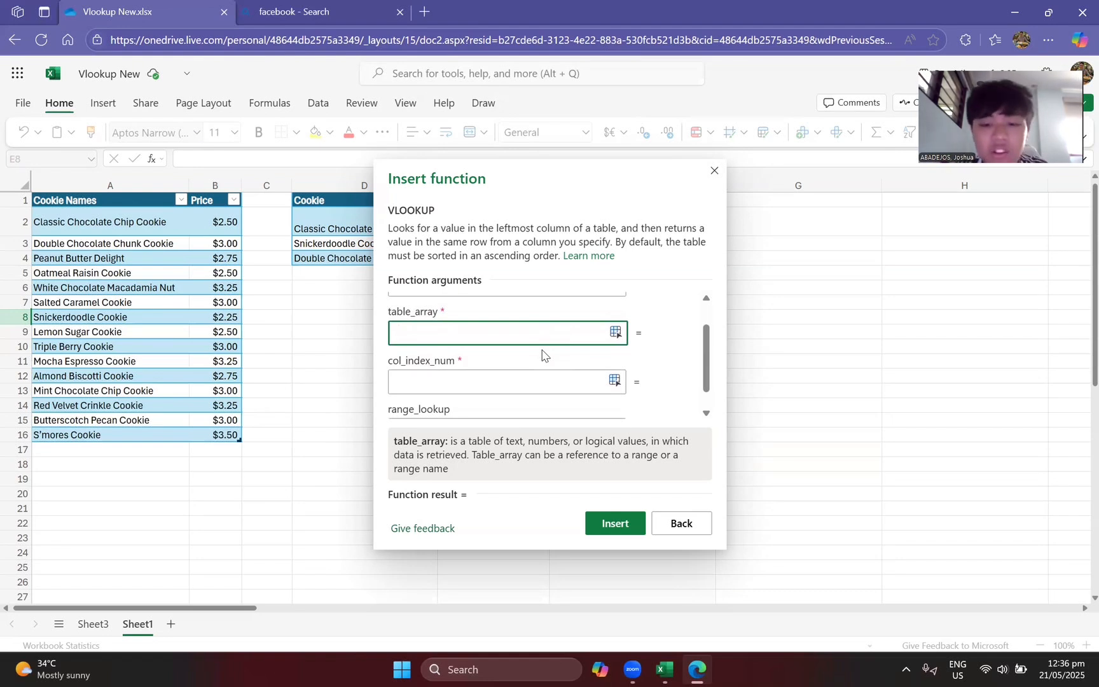
{"action": "left_click", "coordinate": [714, 171]}
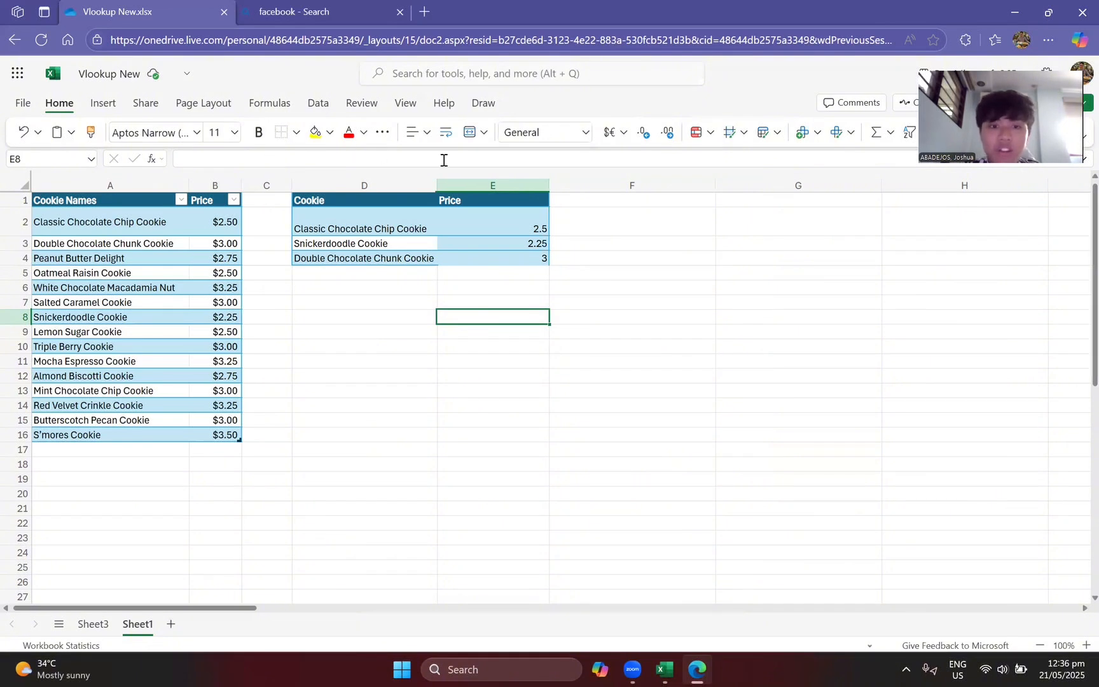
Step: Clear the price formulas from cells E2 through E4
{"action": "left_click", "coordinate": [469, 231]}
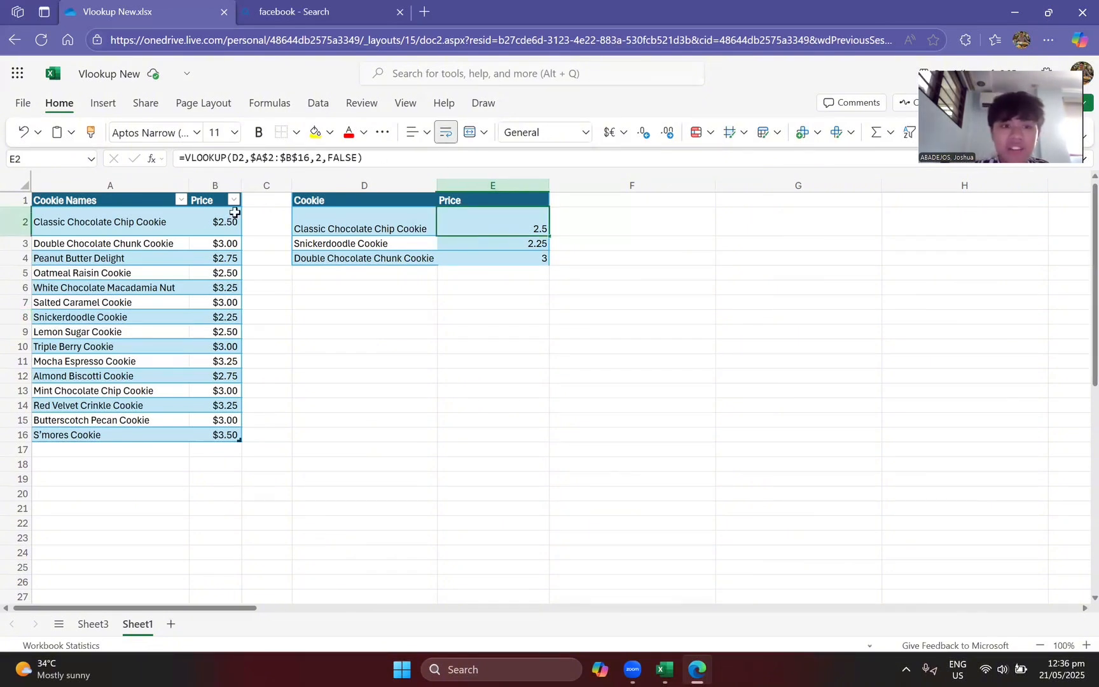
{"action": "left_click", "coordinate": [136, 200]}
{"action": "left_click_drag", "start_coordinate": [474, 223], "coordinate": [490, 254]}
{"action": "key", "text": "BackSpace"}
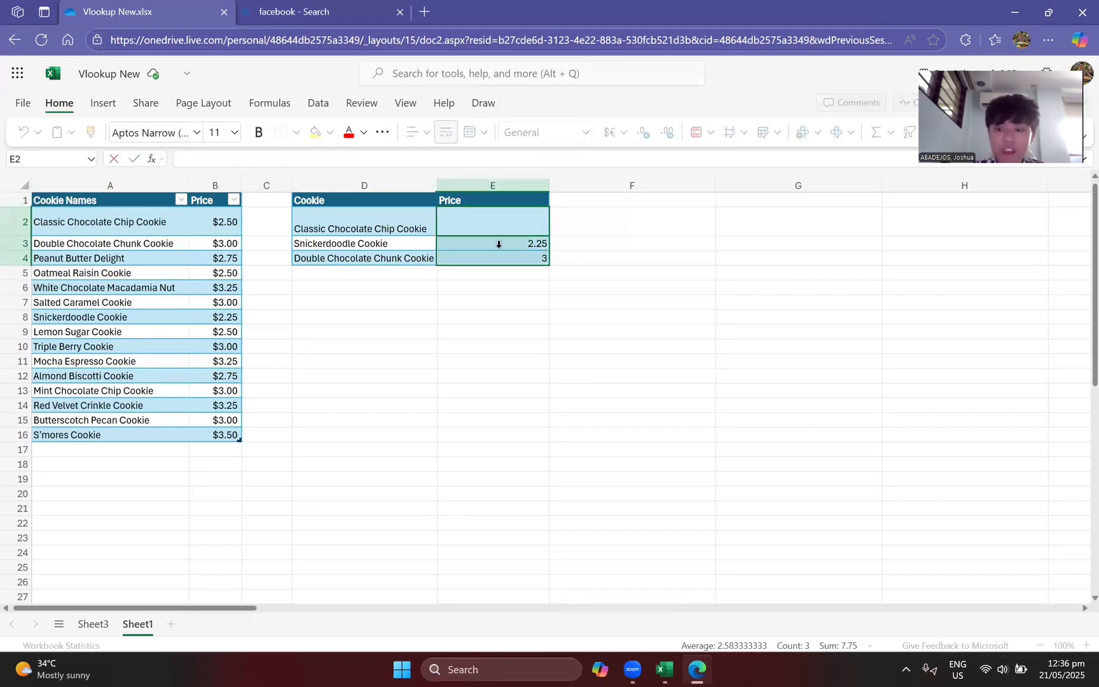
{"action": "left_click", "coordinate": [562, 283]}
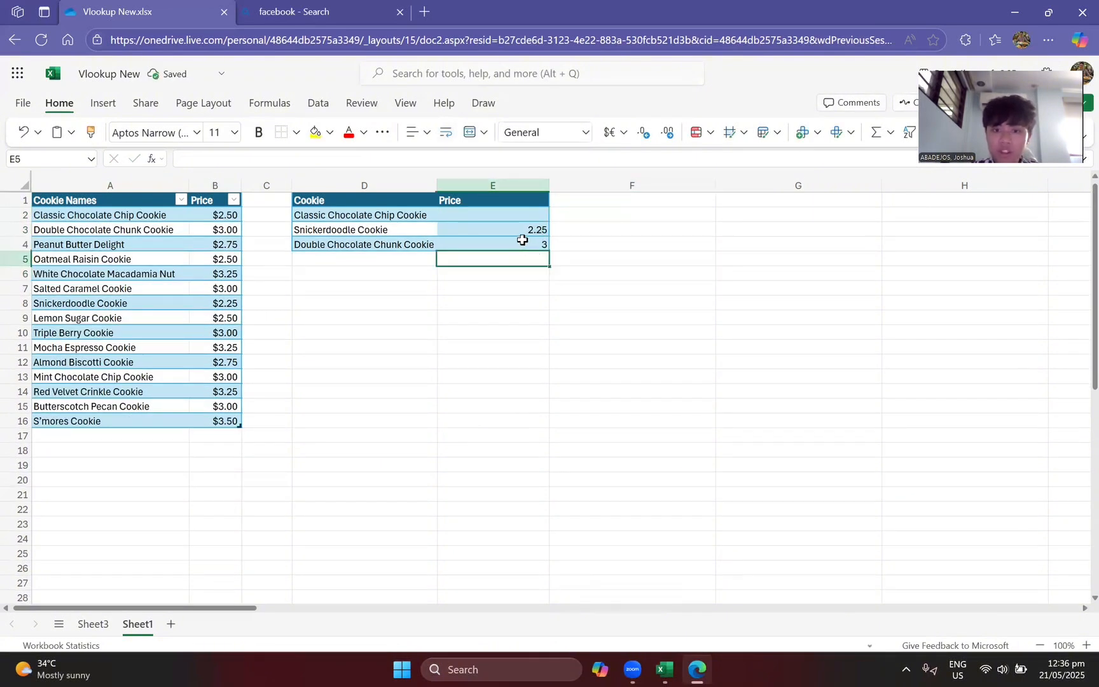
{"action": "double_click", "coordinate": [523, 242]}
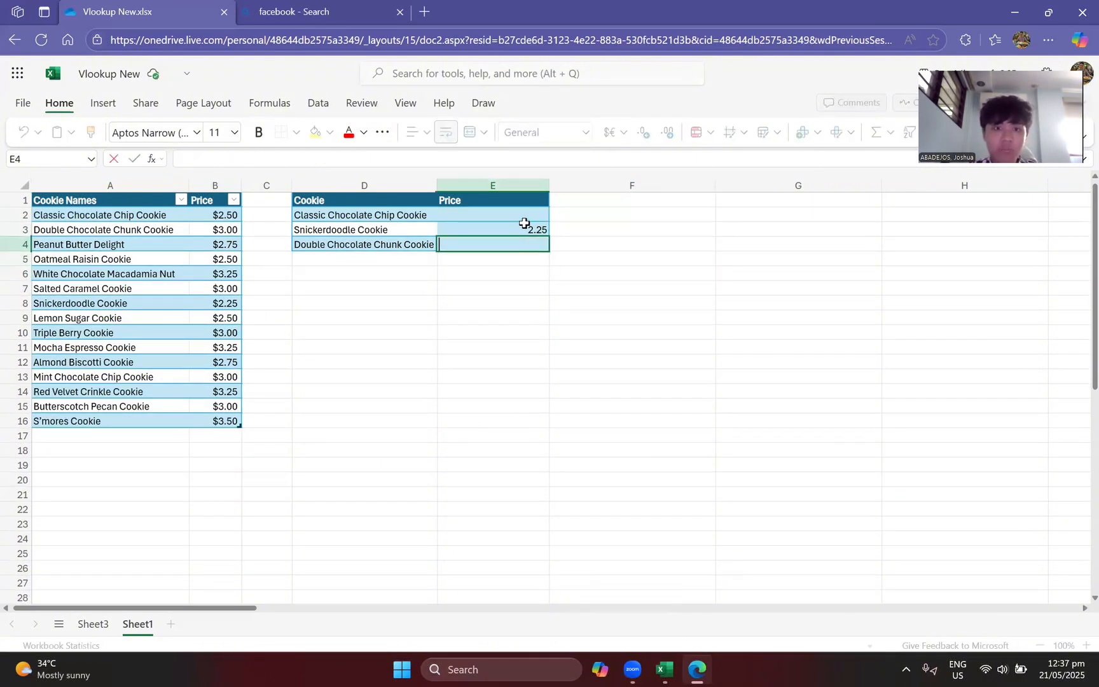
{"action": "left_click", "coordinate": [524, 222]}
{"action": "key", "text": "BackSpace"}
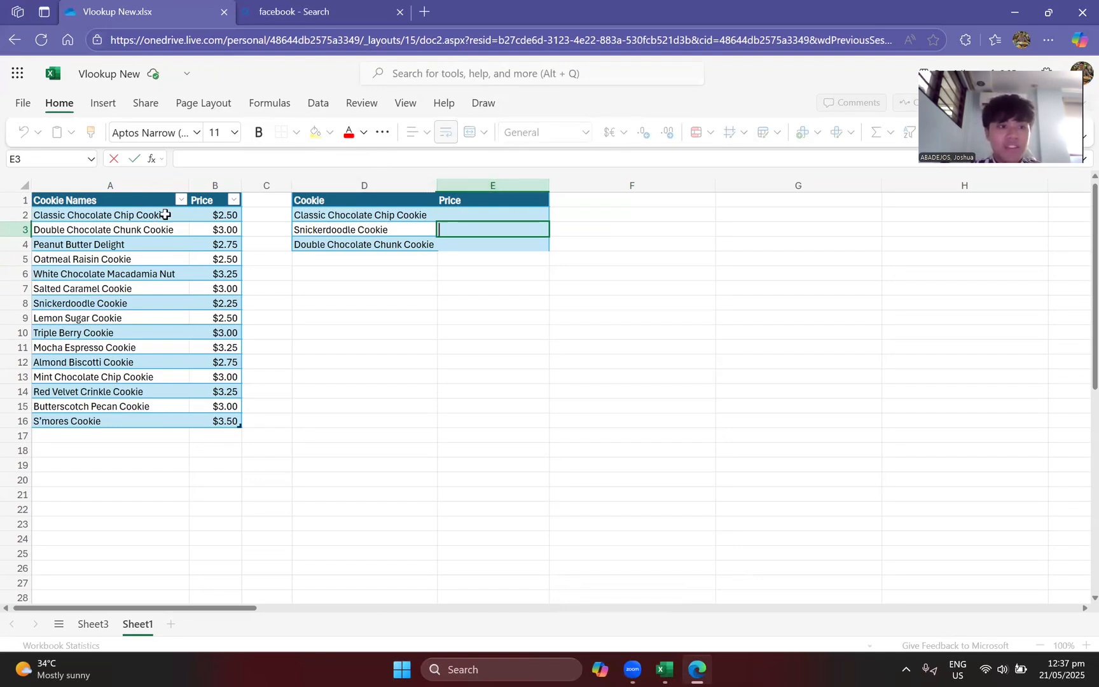
Step: Try to insert a table over the cookie price range A1:B16
{"action": "left_click_drag", "start_coordinate": [143, 203], "coordinate": [224, 421]}
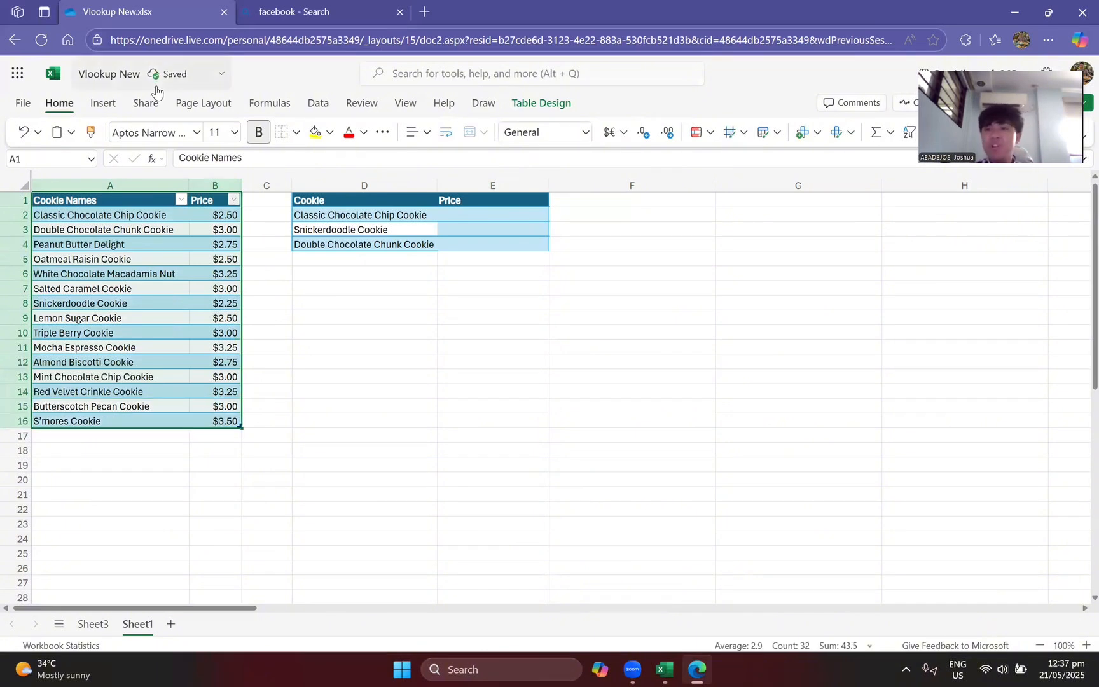
{"action": "left_click", "coordinate": [100, 106]}
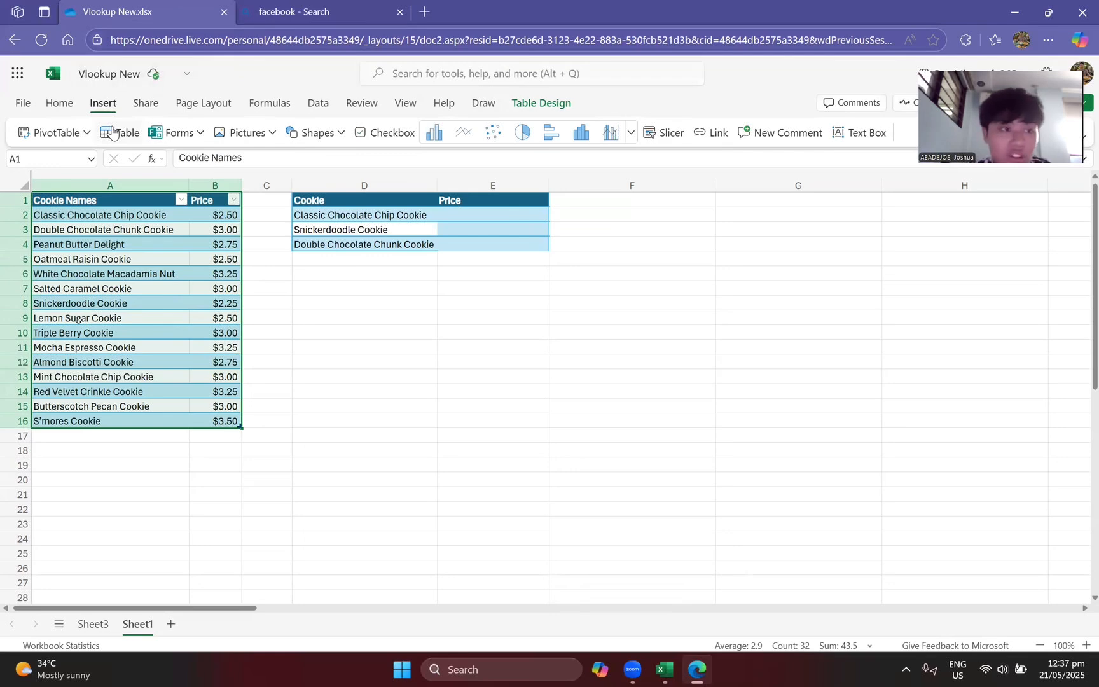
{"action": "left_click", "coordinate": [112, 131]}
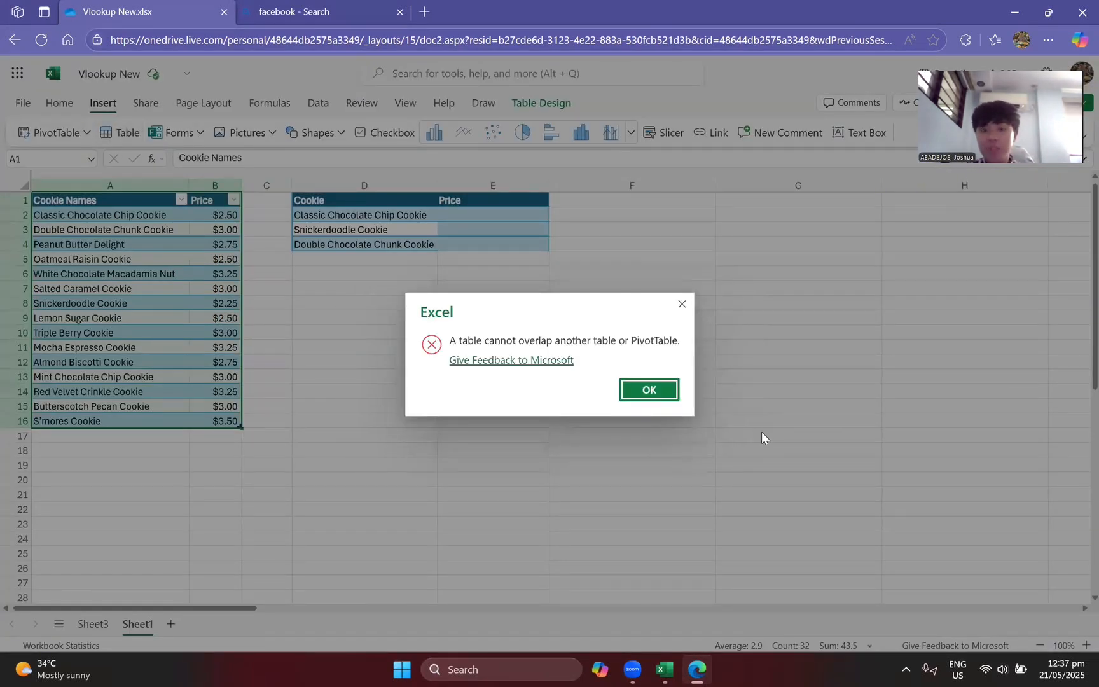
{"action": "left_click", "coordinate": [640, 389]}
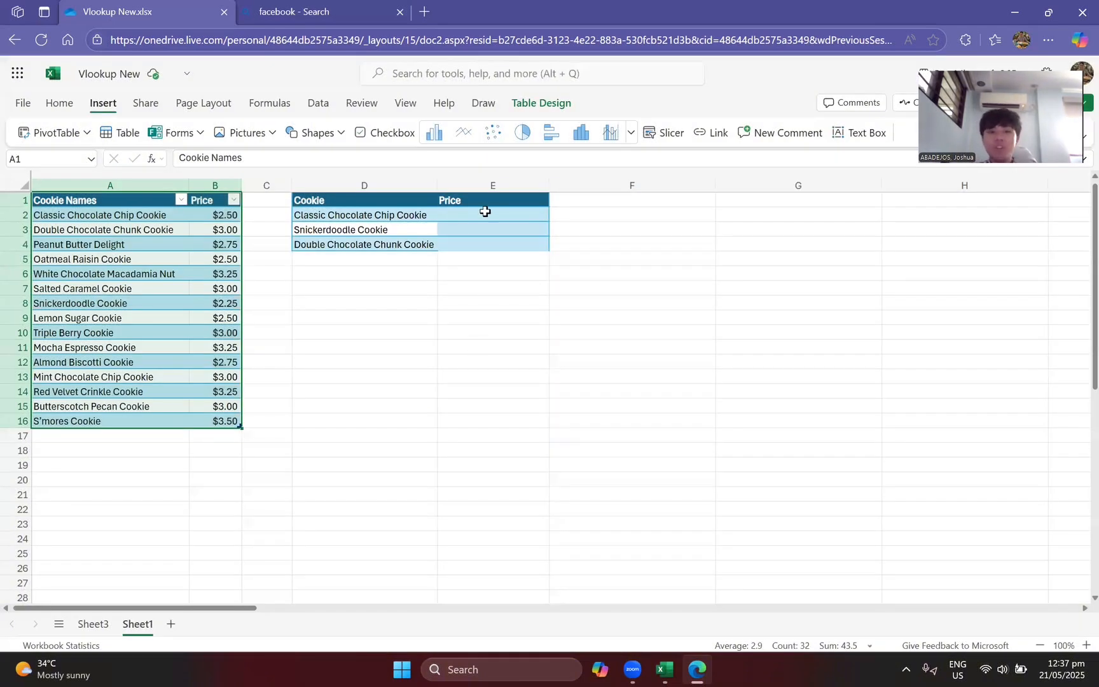
Step: Start a VLOOKUP formula in E2 with D2 as the lookup value
{"action": "left_click", "coordinate": [484, 209]}
{"action": "type", "text": "="}
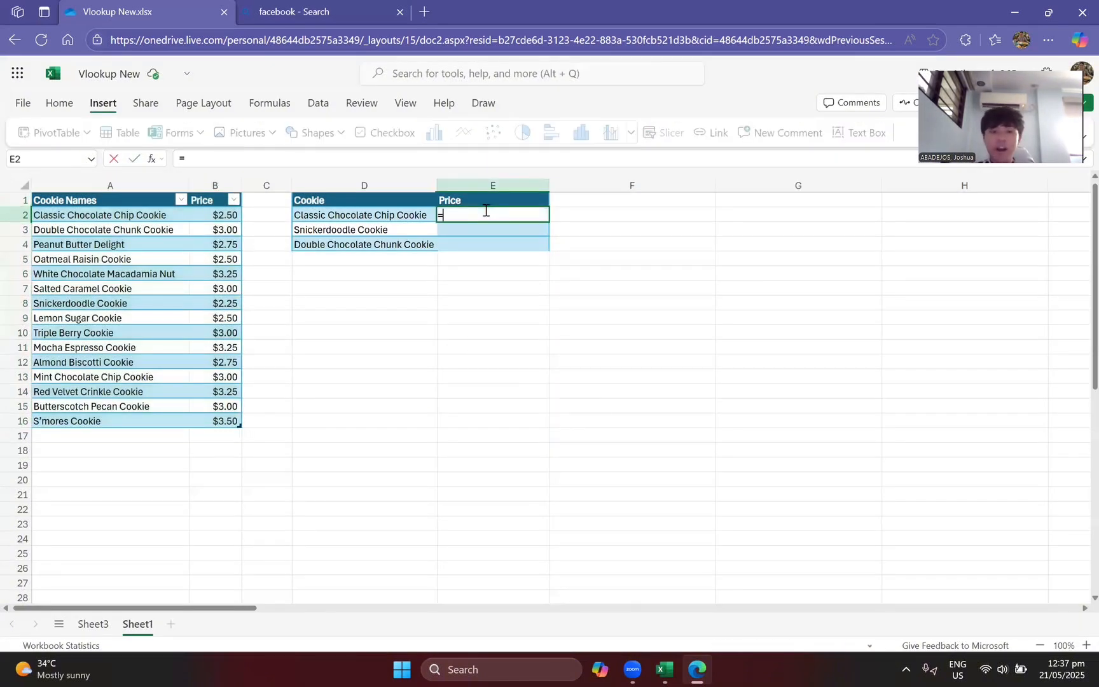
{"action": "type", "text": "vlookup"}
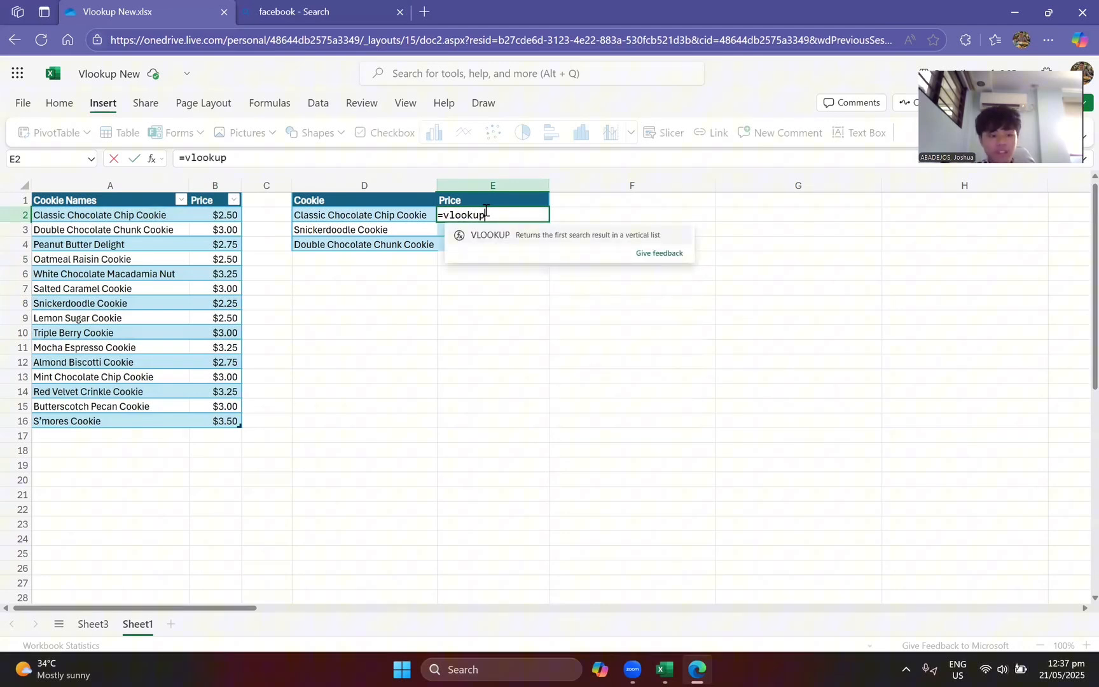
{"action": "key", "text": "Tab"}
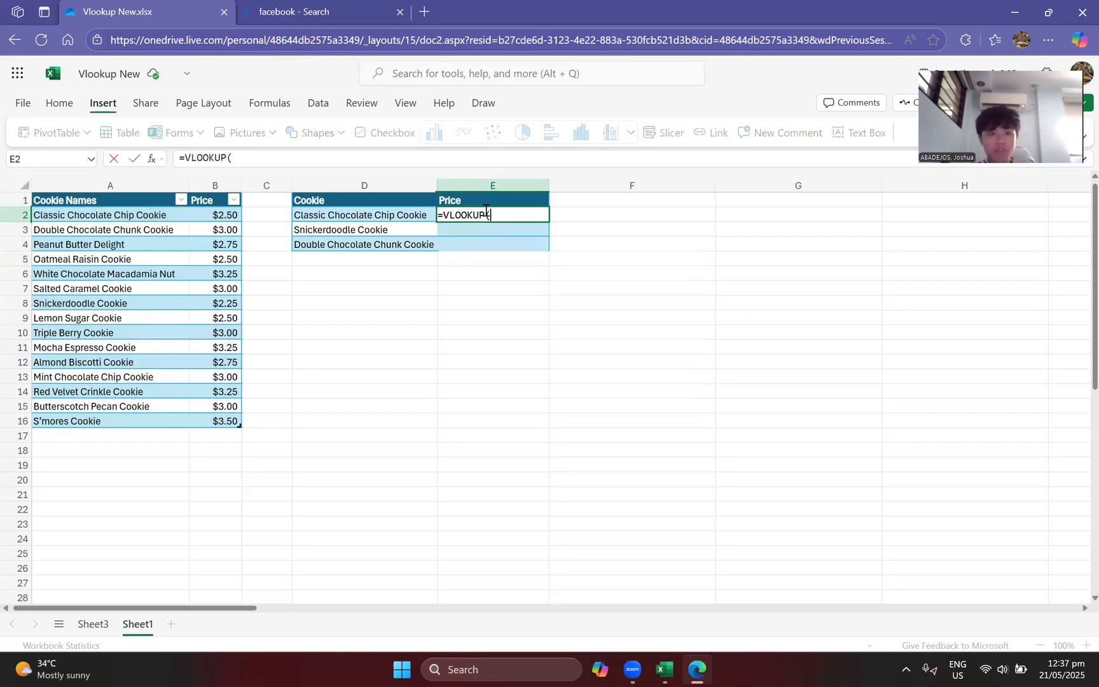
{"action": "left_click", "coordinate": [408, 217]}
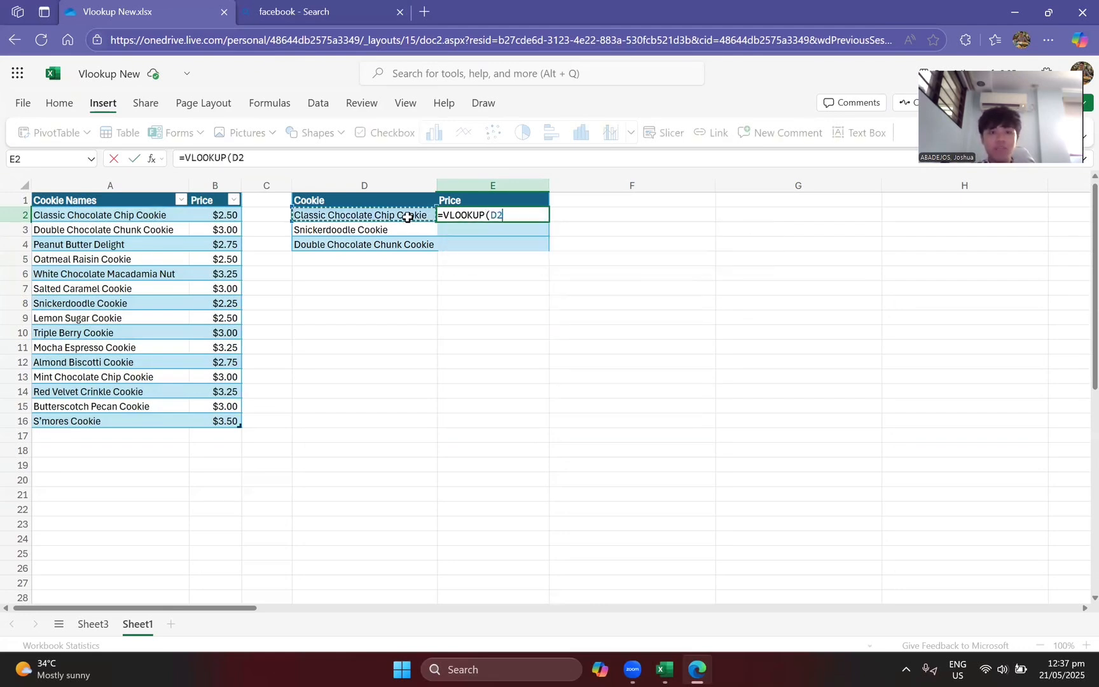
{"action": "type", "text": ","}
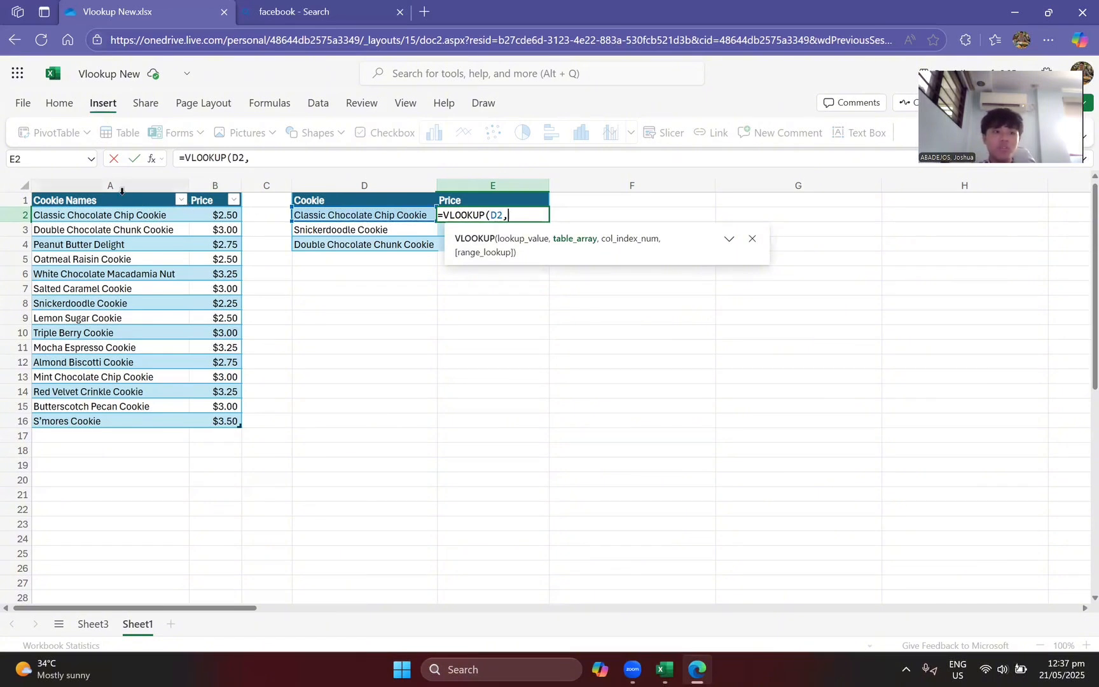
Step: Complete the E2 formula with the whole cookie table A1:B16 as table array, column index 2 and FALSE for an exact match
{"action": "left_click_drag", "start_coordinate": [122, 200], "coordinate": [216, 422]}
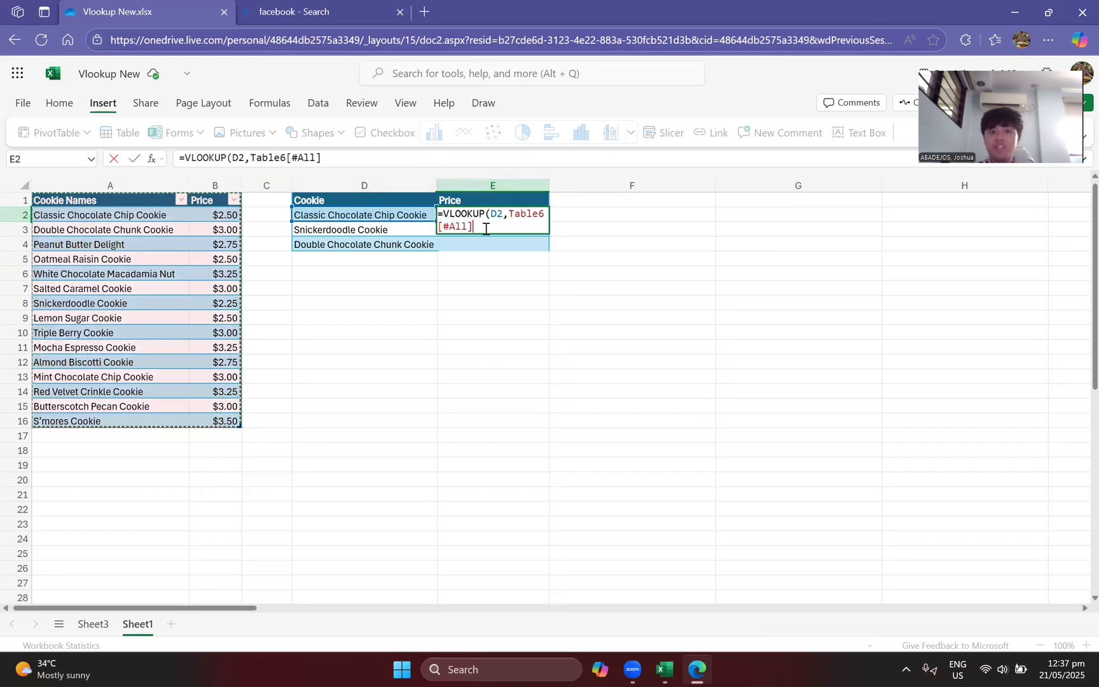
{"action": "type", "text": ",2,"}
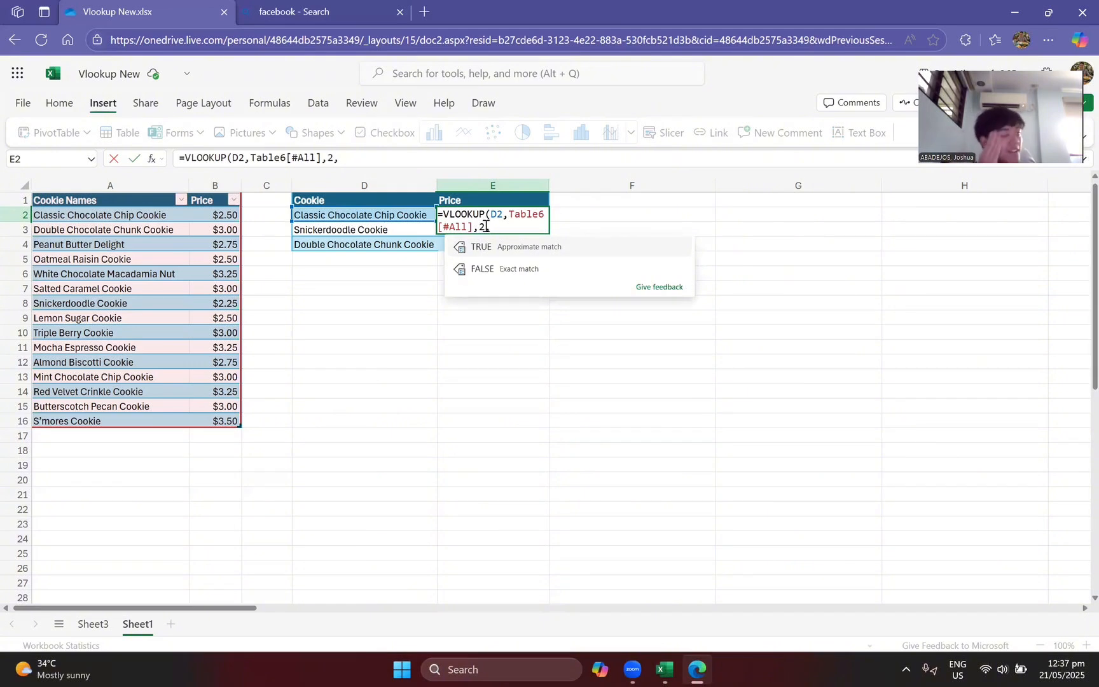
{"action": "type", "text": "FALSE"}
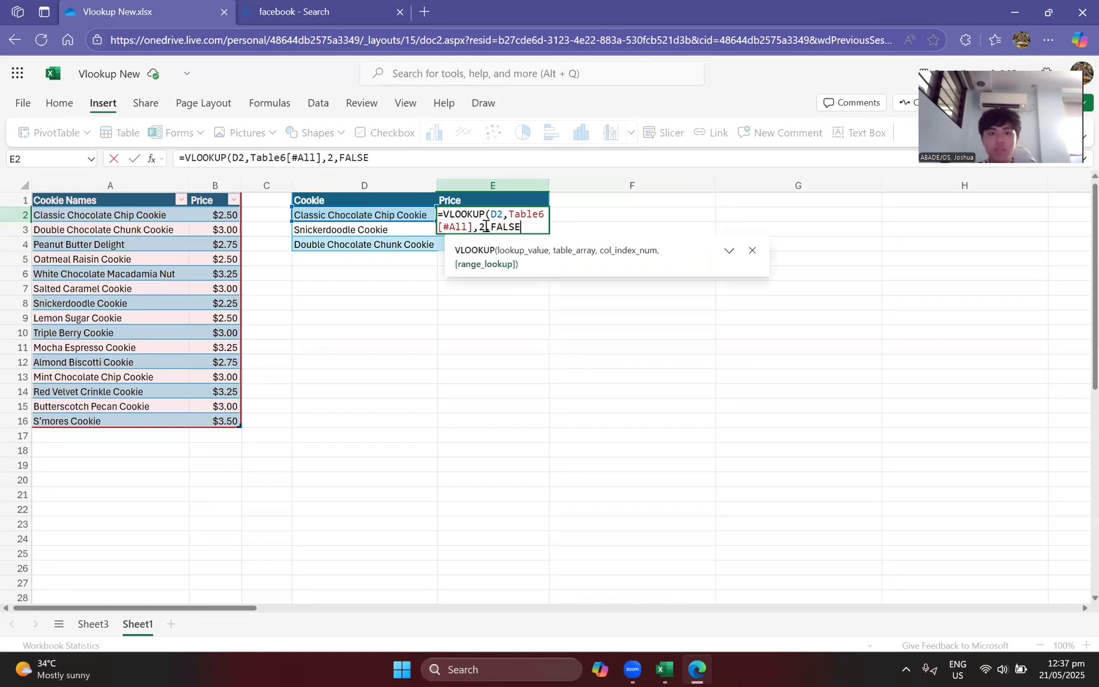
{"action": "left_click", "coordinate": [754, 251]}
{"action": "type", "text": ")"}
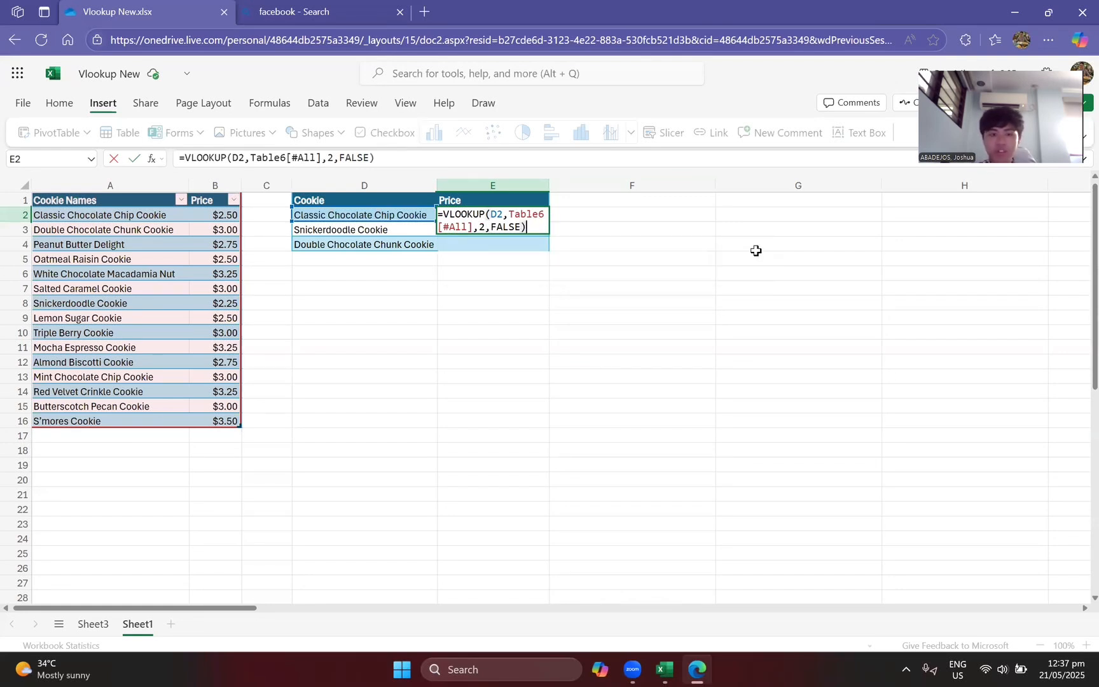
{"action": "key", "text": "Return"}
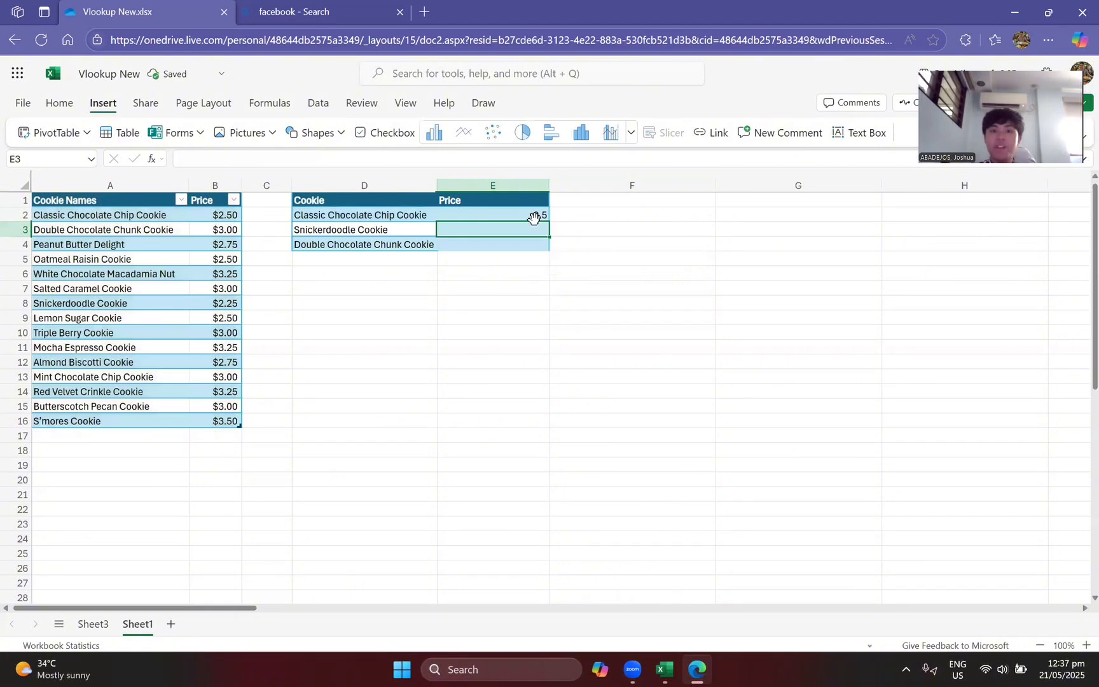
Step: Copy the table-based VLOOKUP formula from E2 down to E3 and E4
{"action": "left_click", "coordinate": [535, 218]}
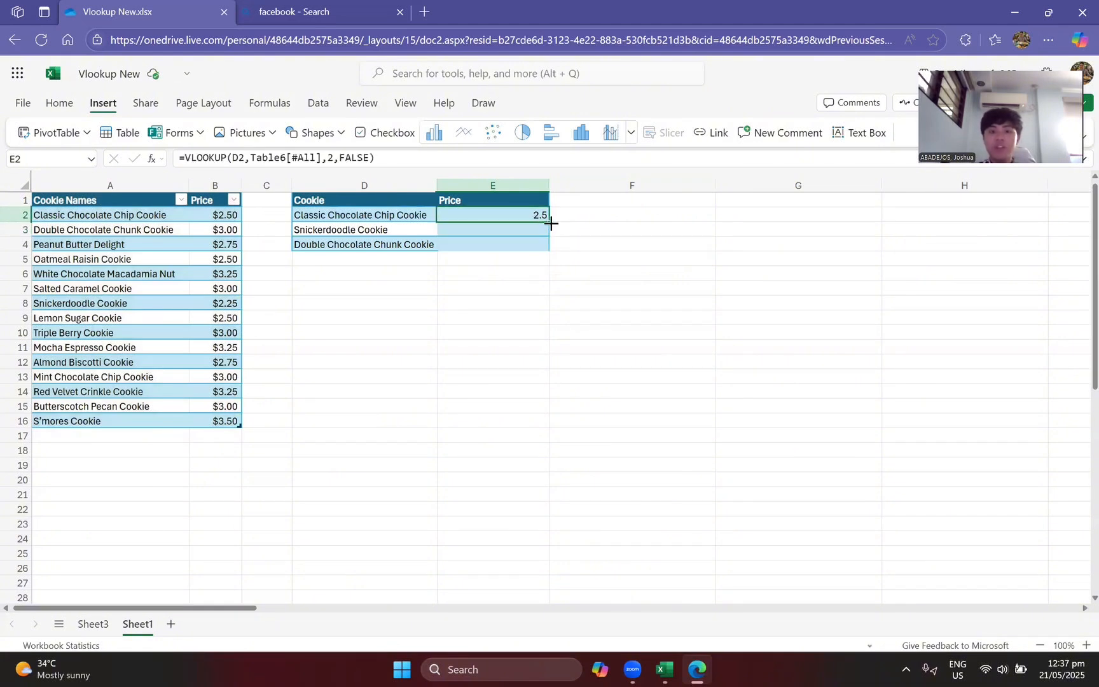
{"action": "left_click_drag", "start_coordinate": [551, 222], "coordinate": [551, 250]}
{"action": "left_click", "coordinate": [587, 290]}
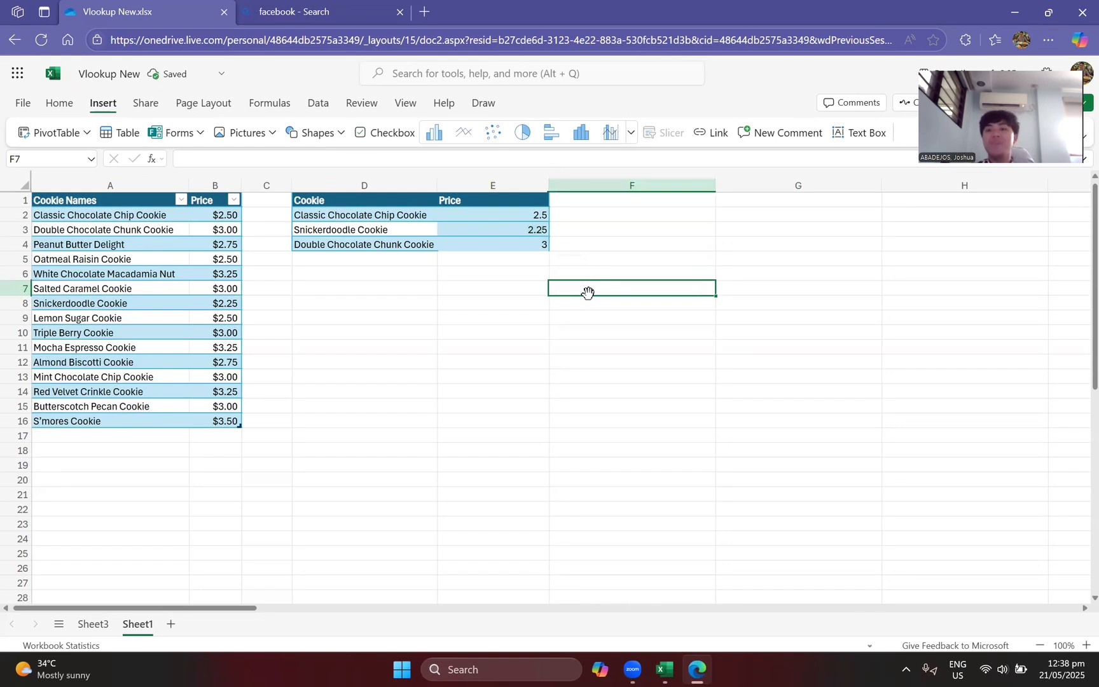